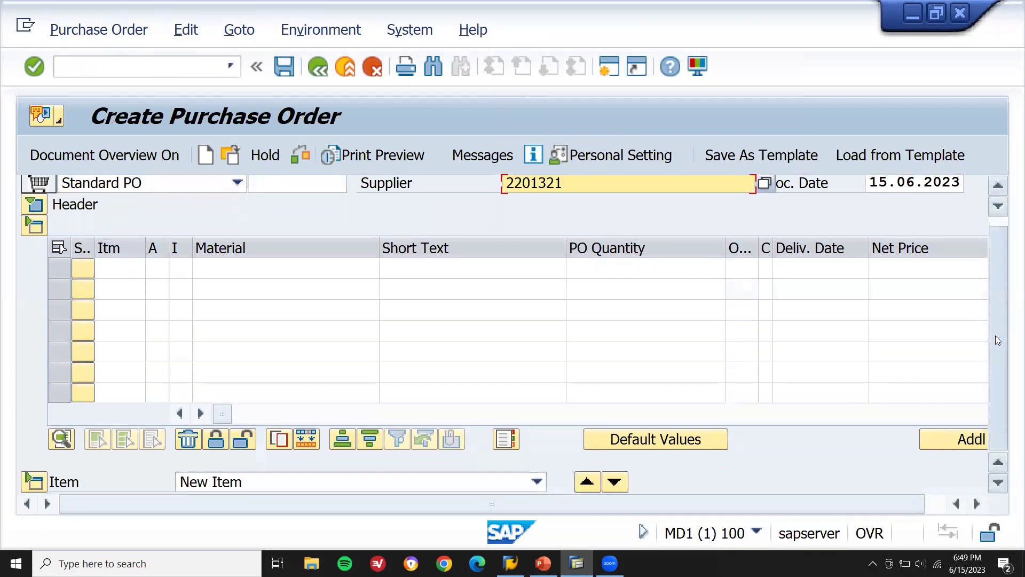
- Add item 10 with material 78000262 and quantity 1
{"action": "left_click", "coordinate": [307, 272]}
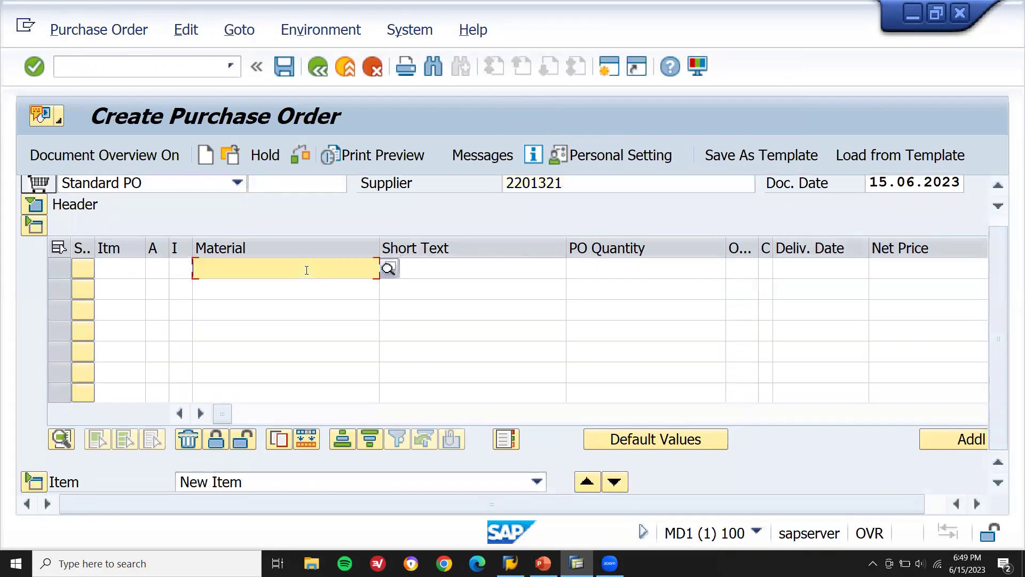
{"action": "key", "text": "Down"}
{"action": "key", "text": "Return"}
{"action": "key", "text": "Tab"}
{"action": "key", "text": "Tab"}
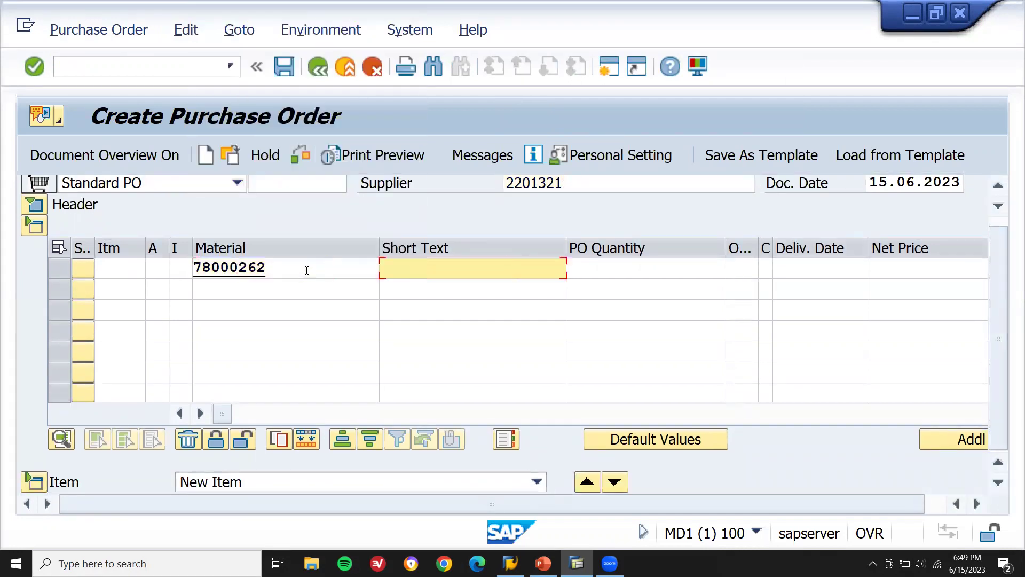
{"action": "key", "text": "Return"}
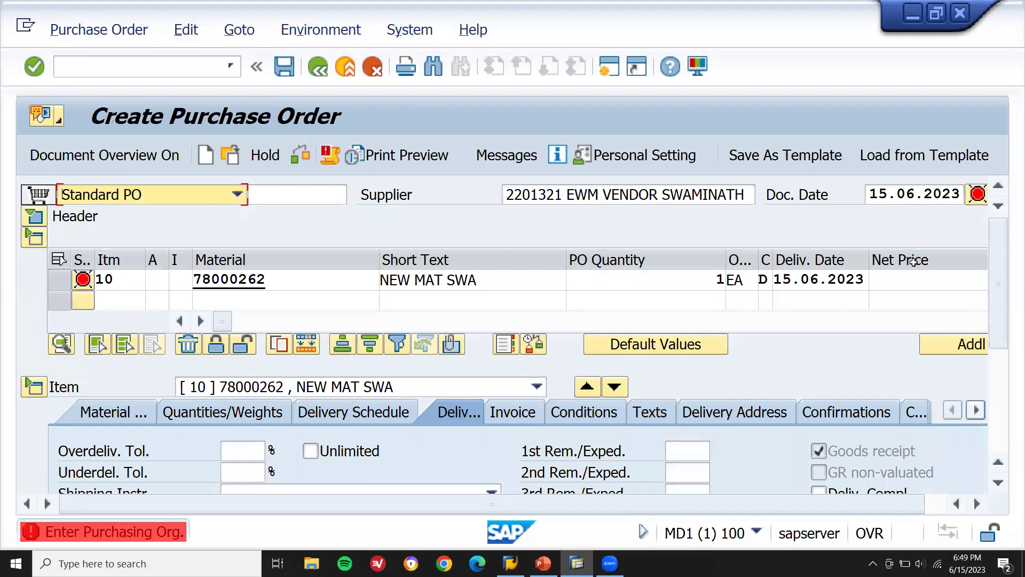
- Set purchasing organisation AS02 and purchasing group 001 in the Org. Data tab
{"action": "left_click", "coordinate": [36, 216]}
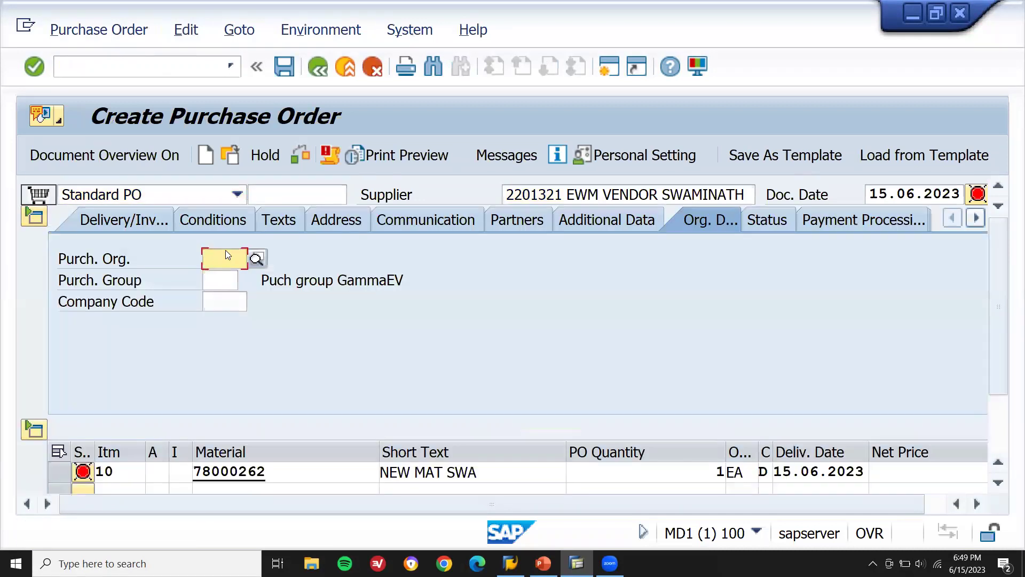
{"action": "left_click", "coordinate": [230, 249]}
{"action": "left_click", "coordinate": [224, 275]}
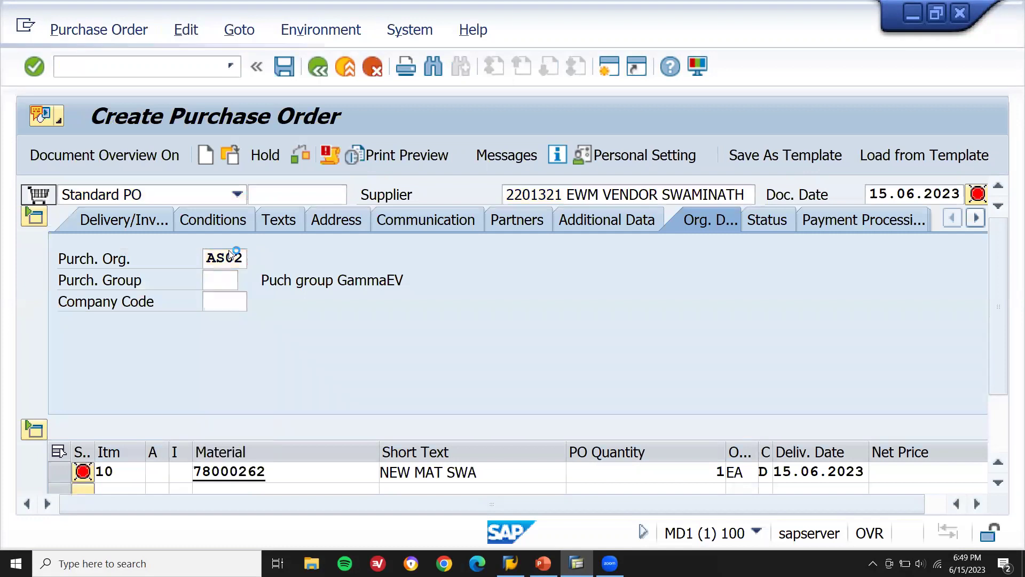
{"action": "key", "text": "Return"}
{"action": "type", "text": "001"}
{"action": "key", "text": "Return"}
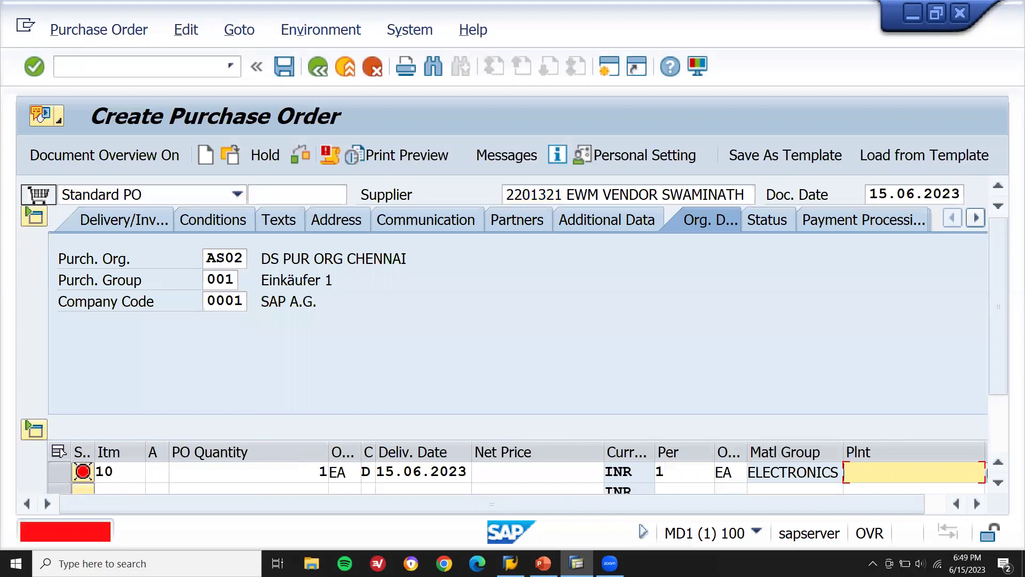
- Fill the item's plant AS PLANT SWA and storage location AS02
{"action": "key", "text": "BackSpace"}
{"action": "key", "text": "Return"}
{"action": "key", "text": "Return"}
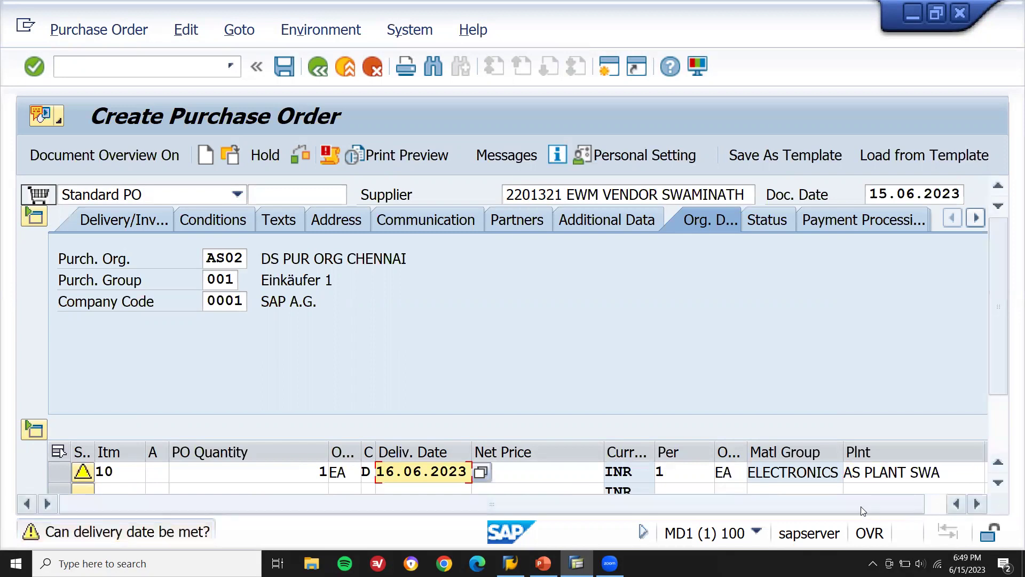
{"action": "left_click_drag", "start_coordinate": [823, 512], "coordinate": [843, 511]}
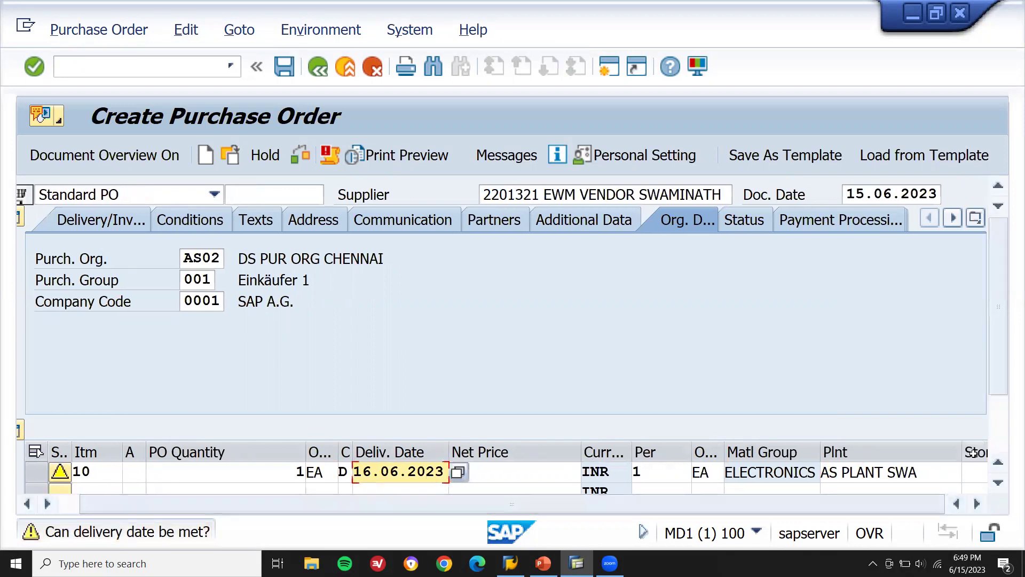
{"action": "left_click_drag", "start_coordinate": [961, 453], "coordinate": [917, 452]}
{"action": "left_click", "coordinate": [954, 476]}
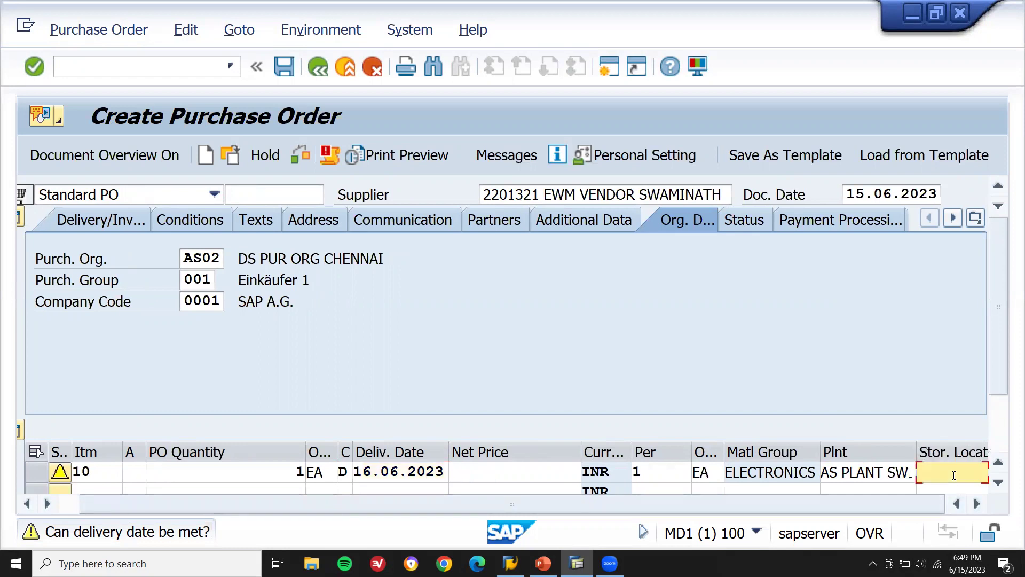
{"action": "type", "text": "AS02"}
{"action": "key", "text": "Return"}
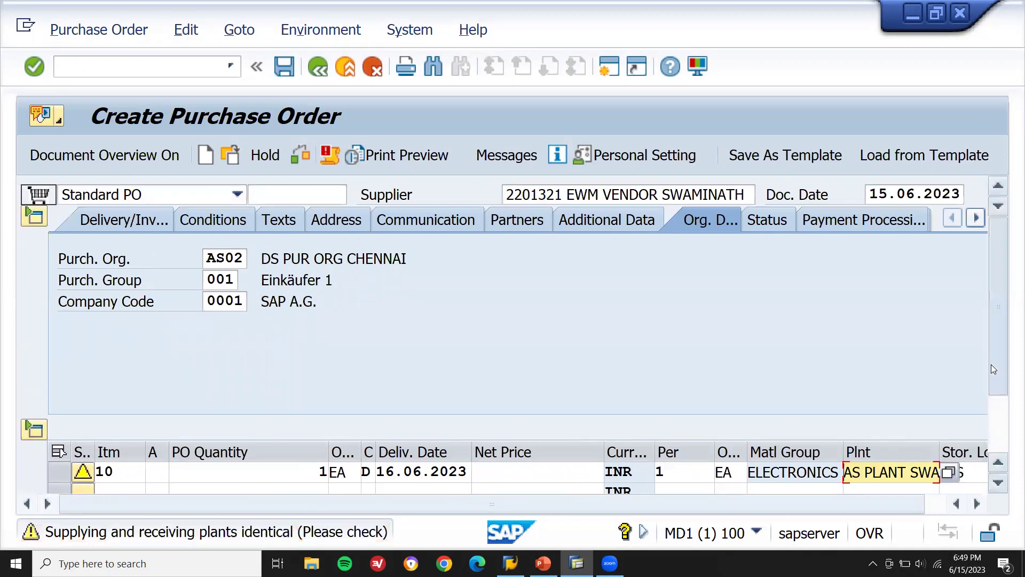
{"action": "left_click", "coordinate": [1001, 438]}
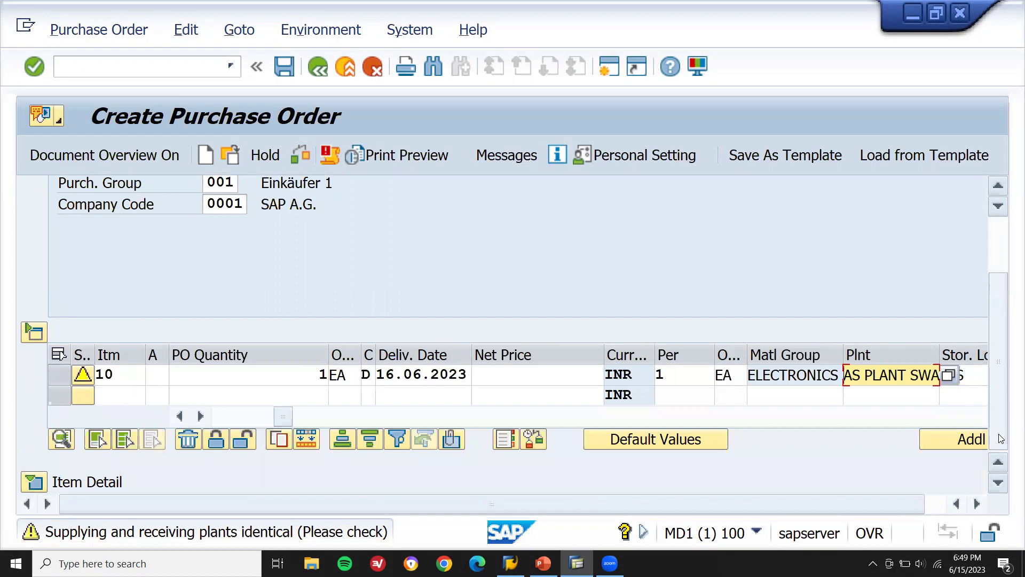
{"action": "left_click", "coordinate": [32, 487]}
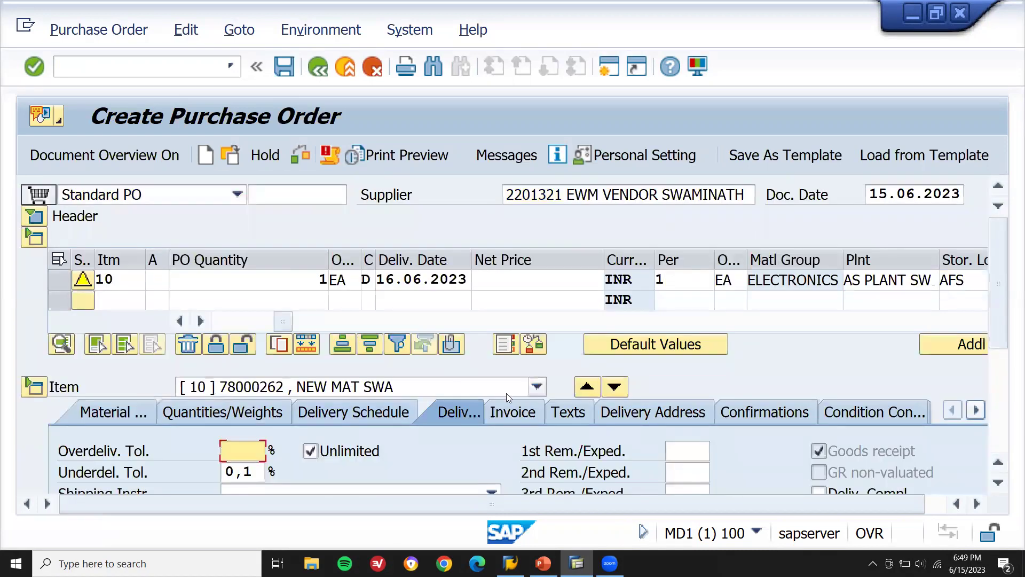
{"action": "left_click", "coordinate": [753, 411]}
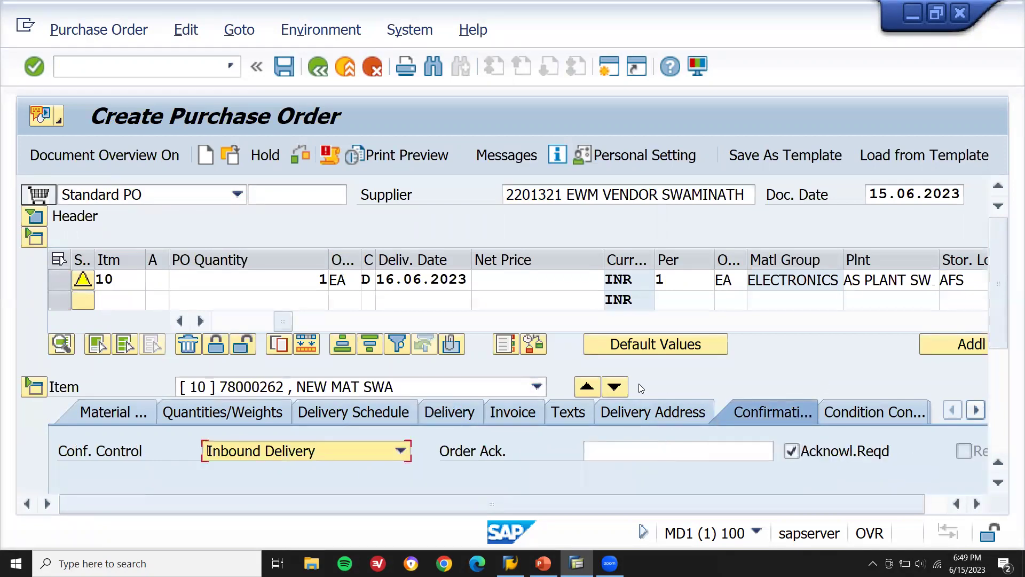
{"action": "left_click", "coordinate": [288, 458]}
{"action": "left_click", "coordinate": [289, 457]}
{"action": "left_click", "coordinate": [285, 67]}
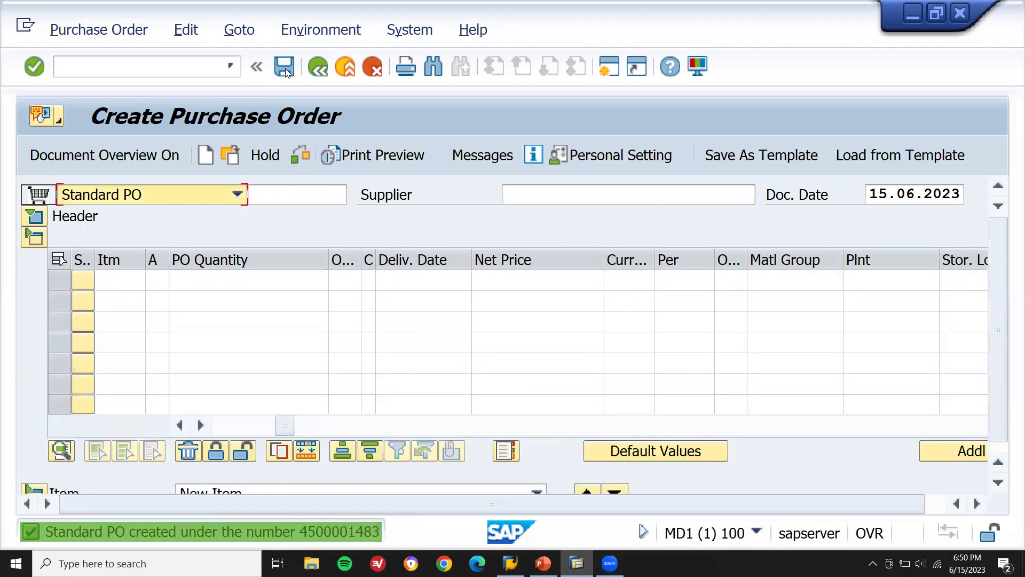
{"action": "left_click", "coordinate": [327, 530]}
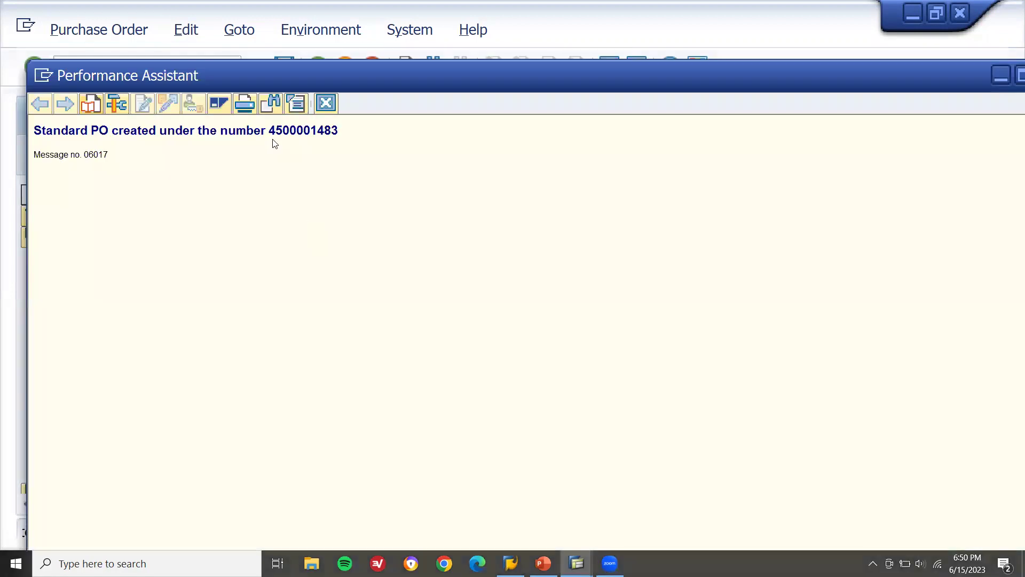
{"action": "double_click", "coordinate": [293, 131]}
{"action": "key", "text": "ctrl+c"}
{"action": "left_click", "coordinate": [326, 103]}
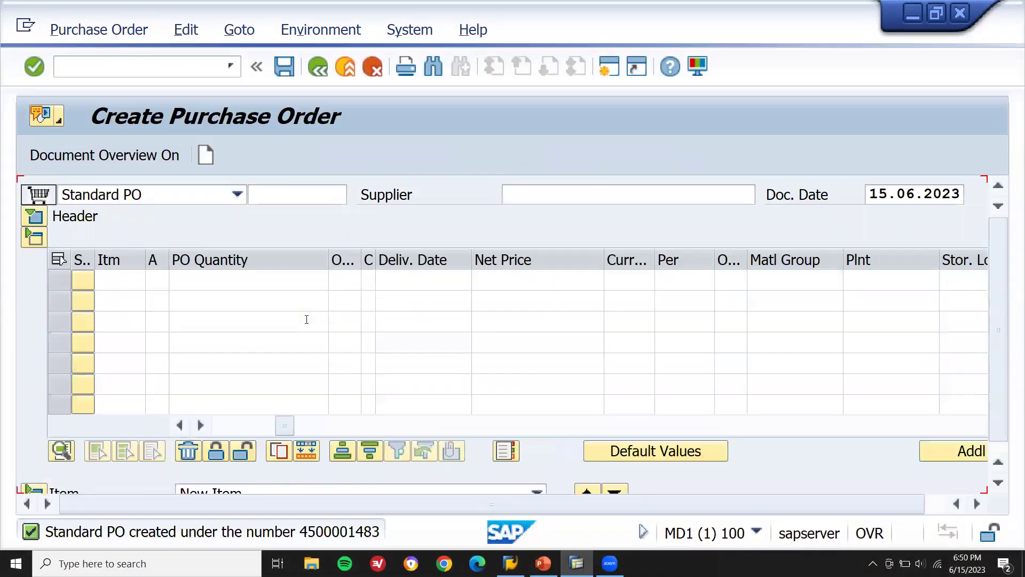
{"action": "key", "text": "super+r"}
{"action": "key", "text": "Escape"}
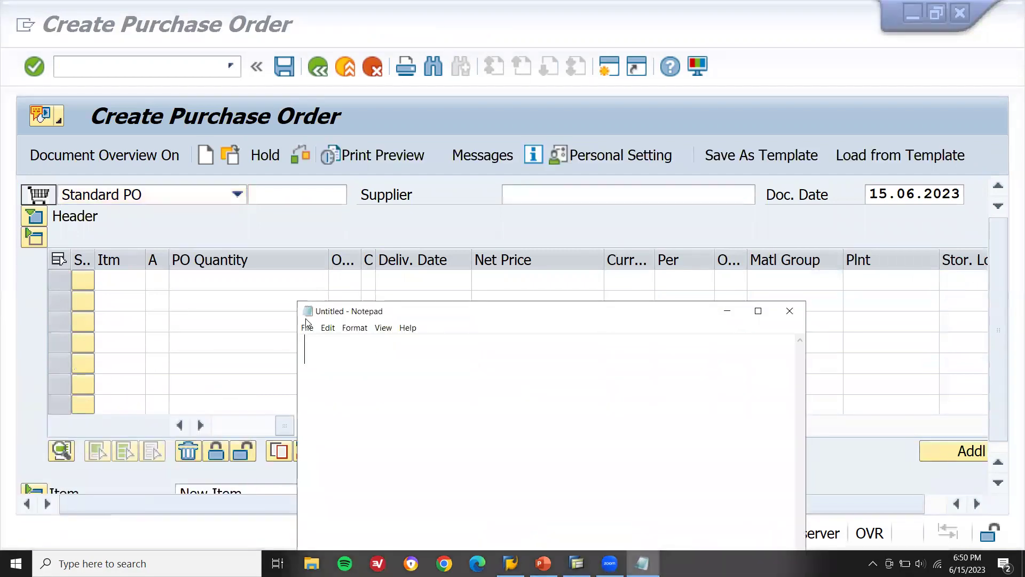
{"action": "key", "text": "ctrl+v"}
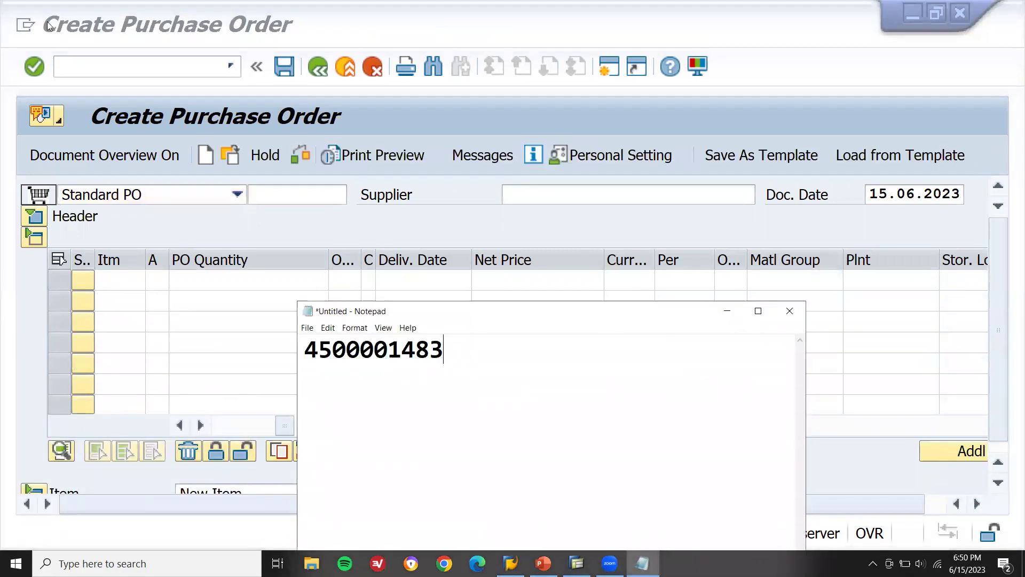
{"action": "key", "text": "alt+Tab"}
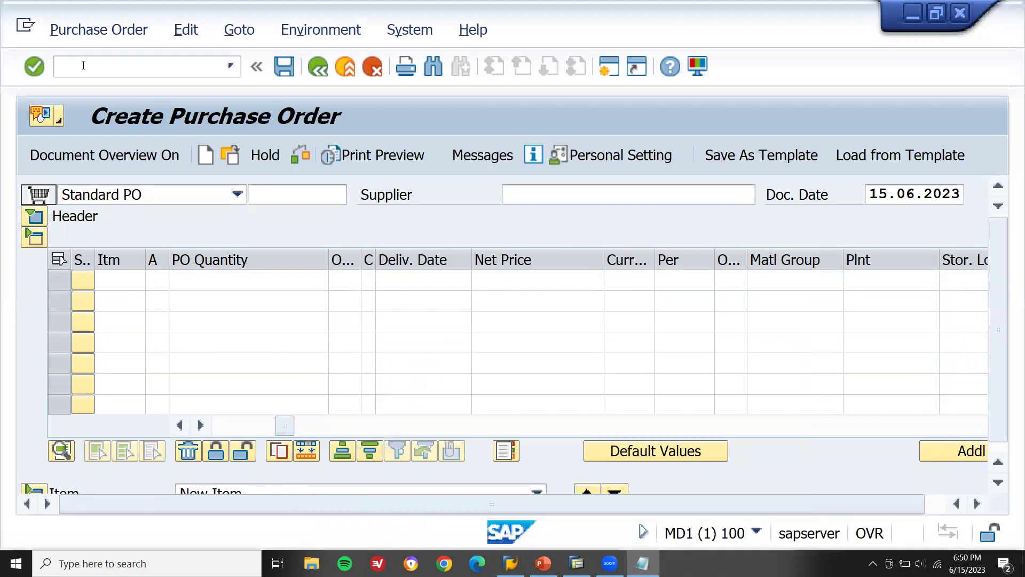
{"action": "left_click", "coordinate": [84, 65]}
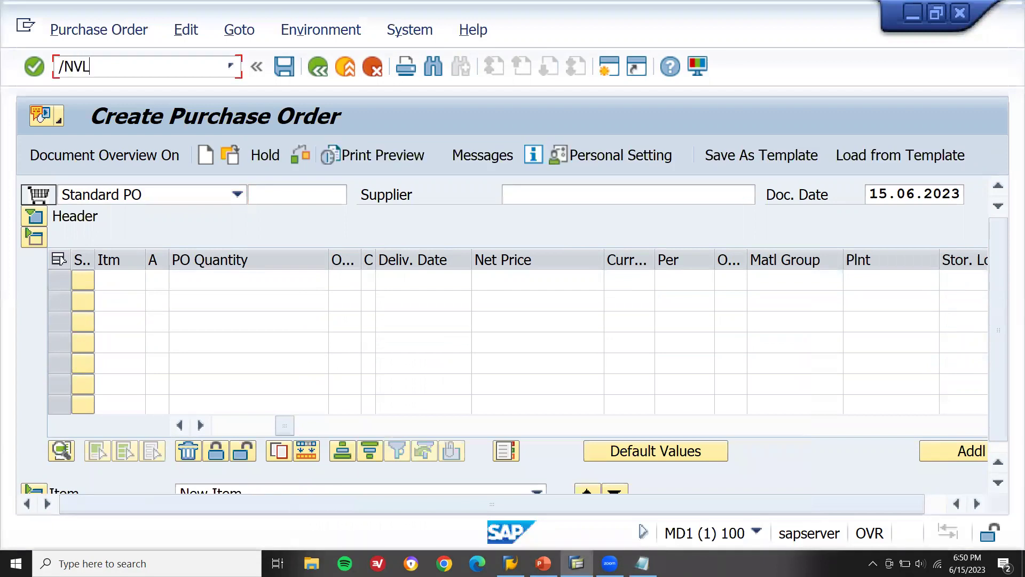
{"action": "key", "text": "Return"}
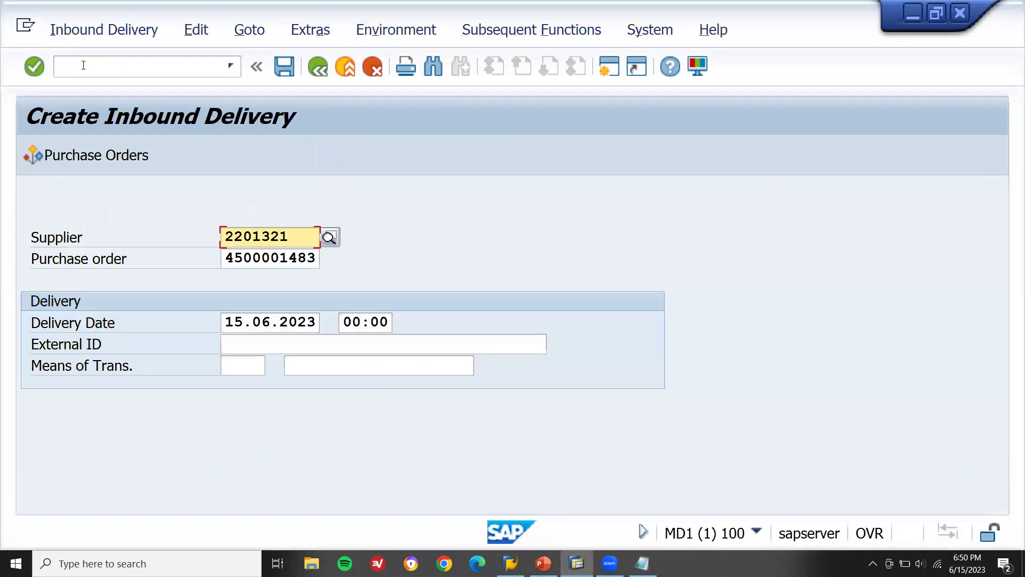
{"action": "left_click", "coordinate": [227, 262]}
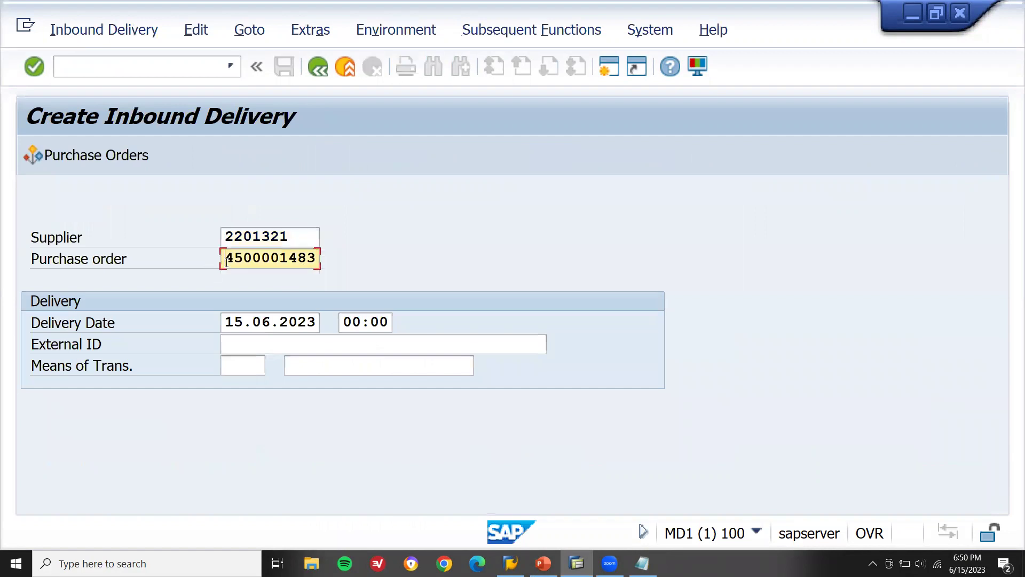
{"action": "key", "text": "shift+Right"}
{"action": "key", "text": "shift+Right"}
{"action": "key", "text": "shift+Right"}
{"action": "key", "text": "shift+Right"}
{"action": "key", "text": "shift+Right"}
{"action": "key", "text": "shift+Right"}
{"action": "key", "text": "shift+Right"}
{"action": "key", "text": "shift+Right"}
{"action": "key", "text": "shift+Right"}
{"action": "key", "text": "ctrl+c"}
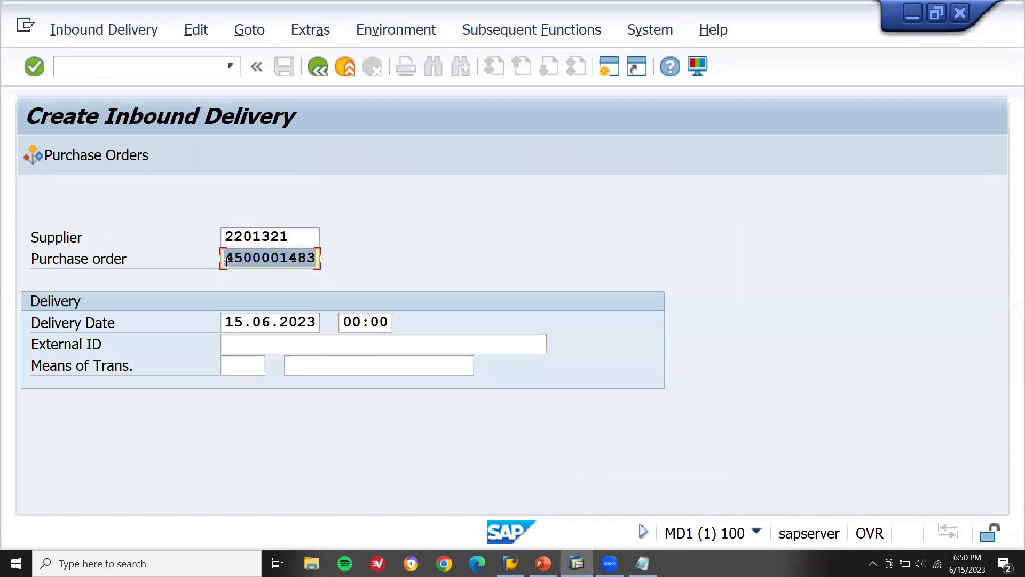
{"action": "key", "text": "End"}
{"action": "left_click", "coordinate": [237, 343]}
{"action": "key", "text": "ctrl+v"}
{"action": "type", "text": "PO"}
{"action": "key", "text": "Return"}
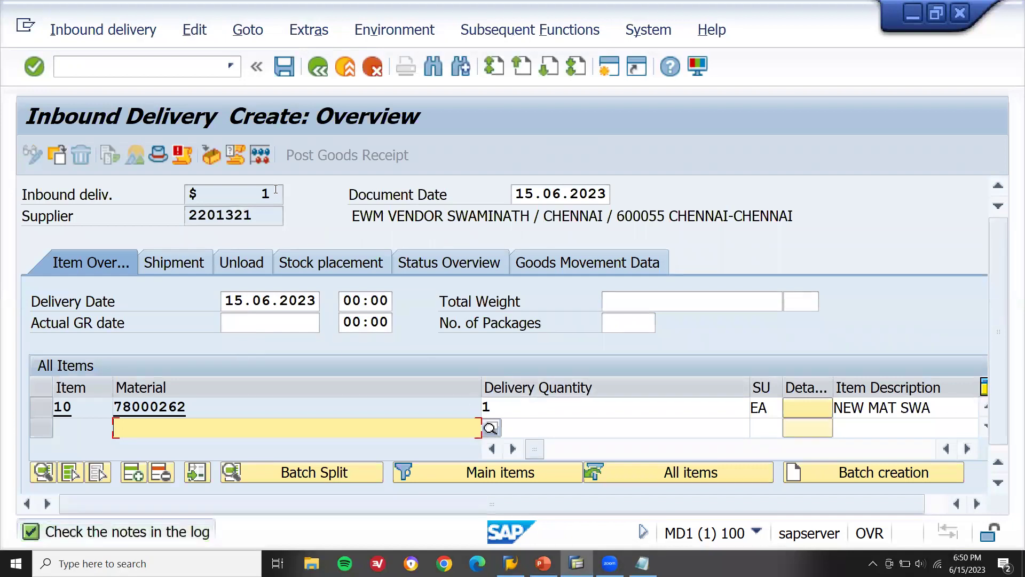
{"action": "left_click", "coordinate": [285, 68]}
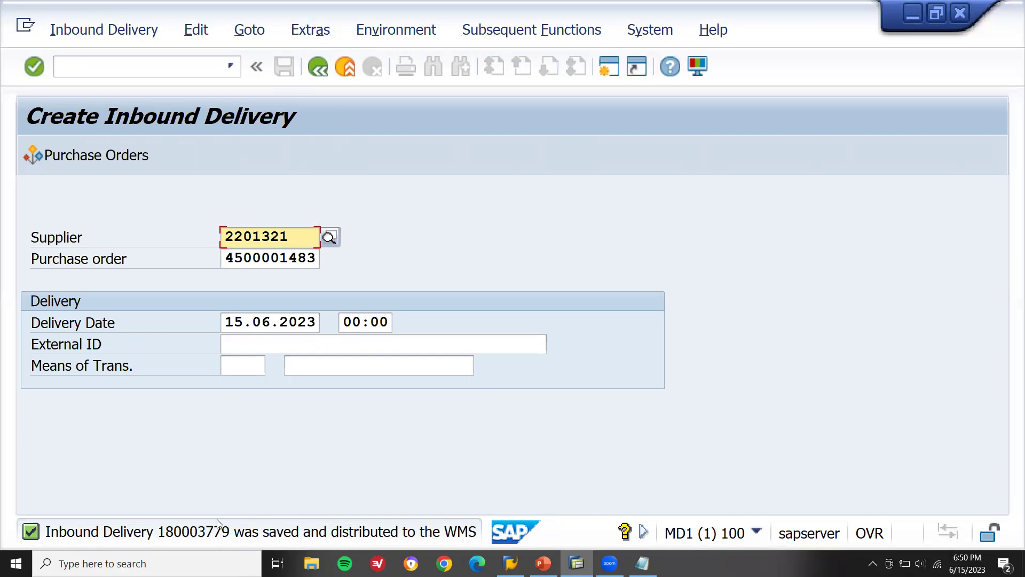
- Copy delivery number 180003779 from the save message onto a new line in Notepad
{"action": "key", "text": "F1"}
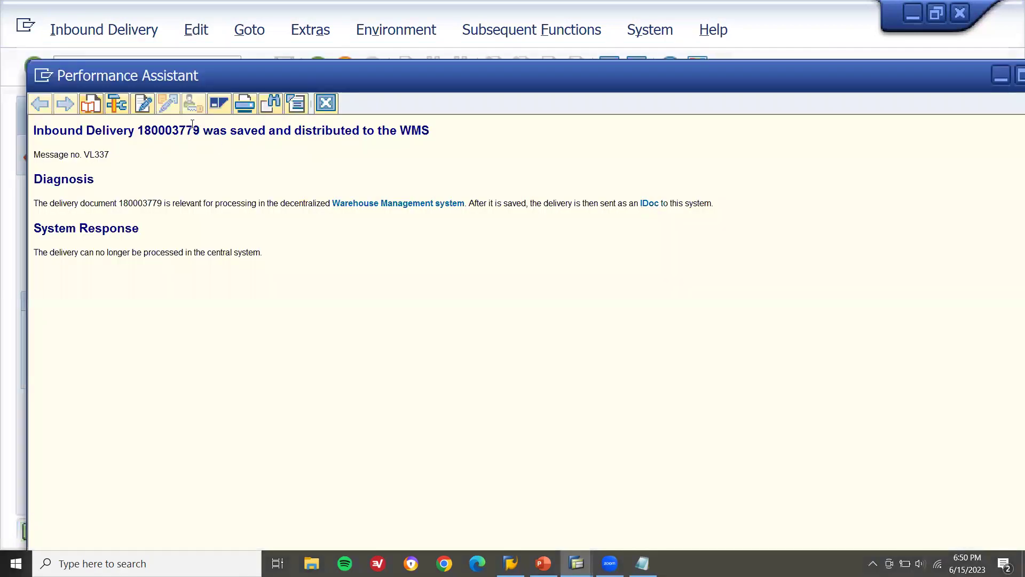
{"action": "double_click", "coordinate": [192, 130]}
{"action": "key", "text": "ctrl+c"}
{"action": "left_click", "coordinate": [326, 103]}
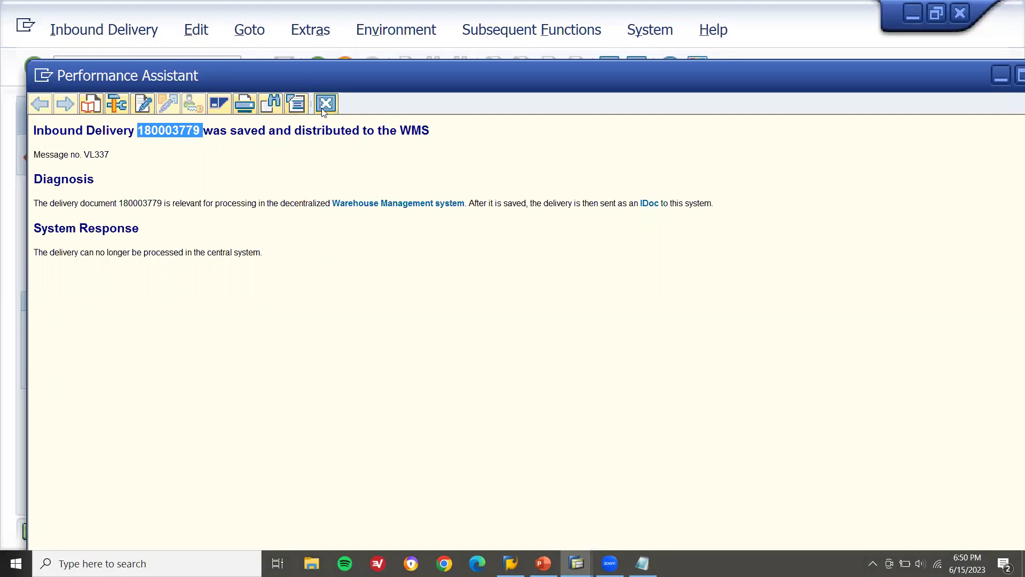
{"action": "key", "text": "alt+Tab"}
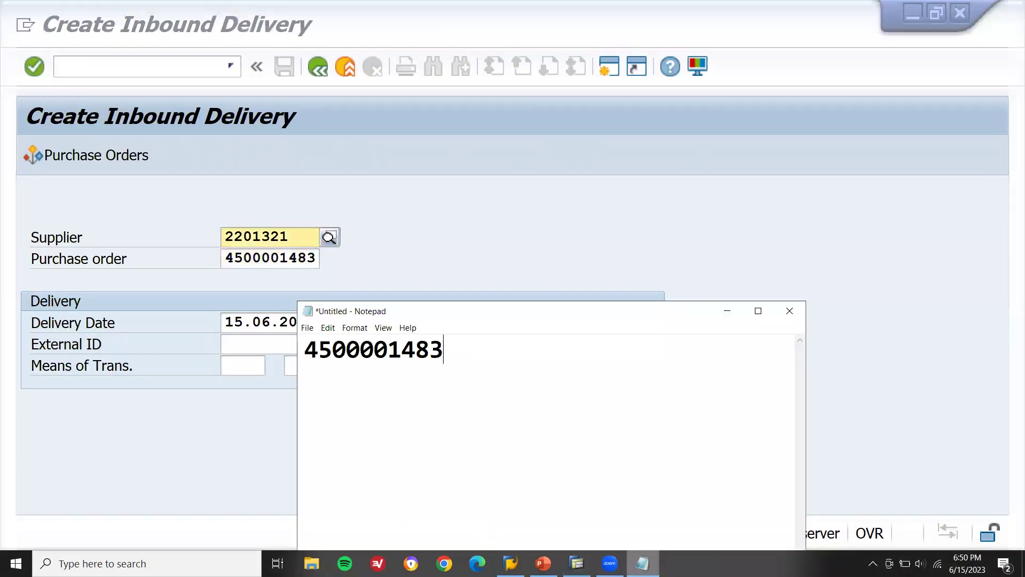
{"action": "key", "text": "Return"}
{"action": "key", "text": "ctrl+v"}
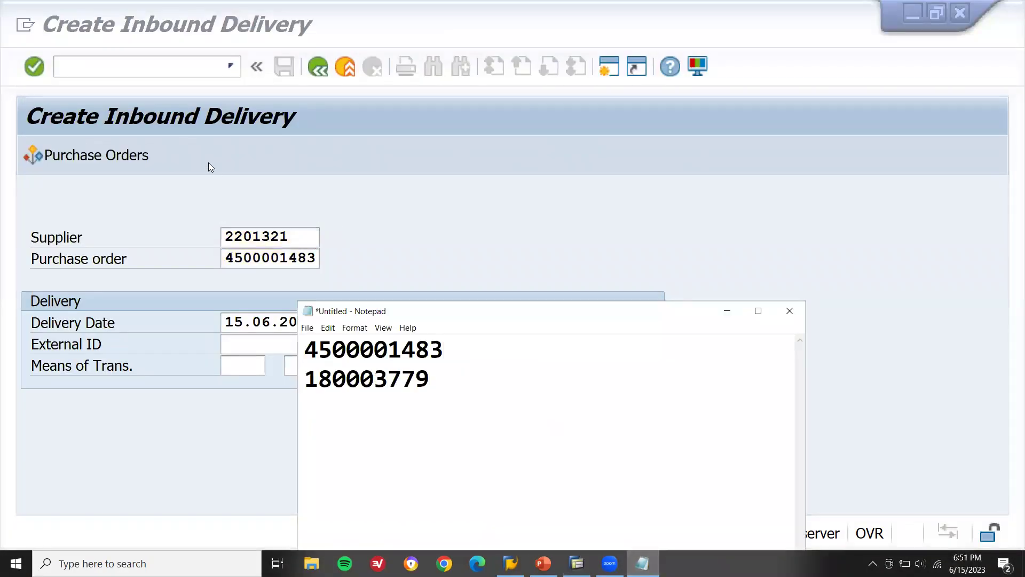
{"action": "left_click", "coordinate": [195, 66]}
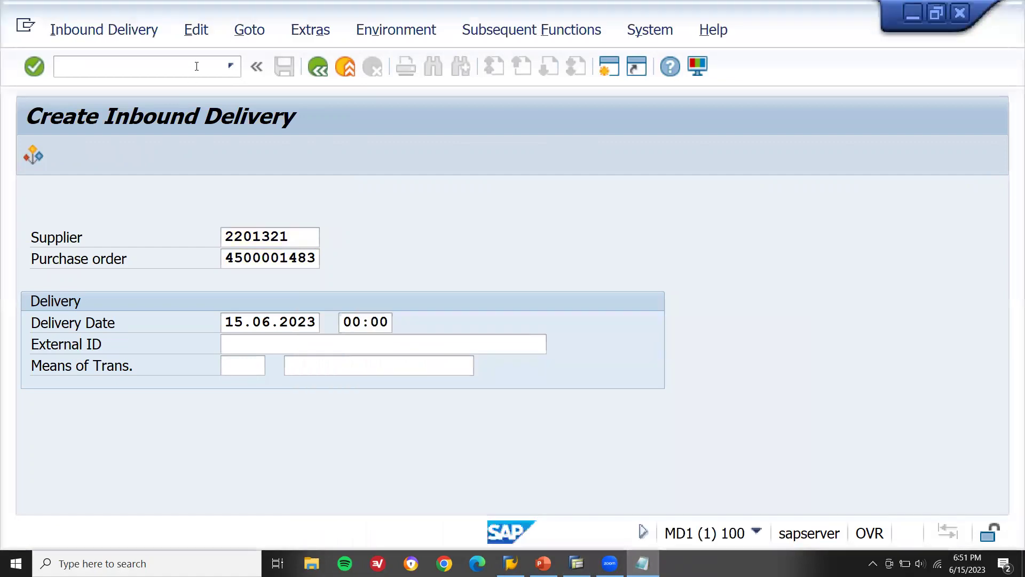
- Run /N/SCWM/PRDI and search for inbound delivery 180003779
{"action": "left_click", "coordinate": [235, 68]}
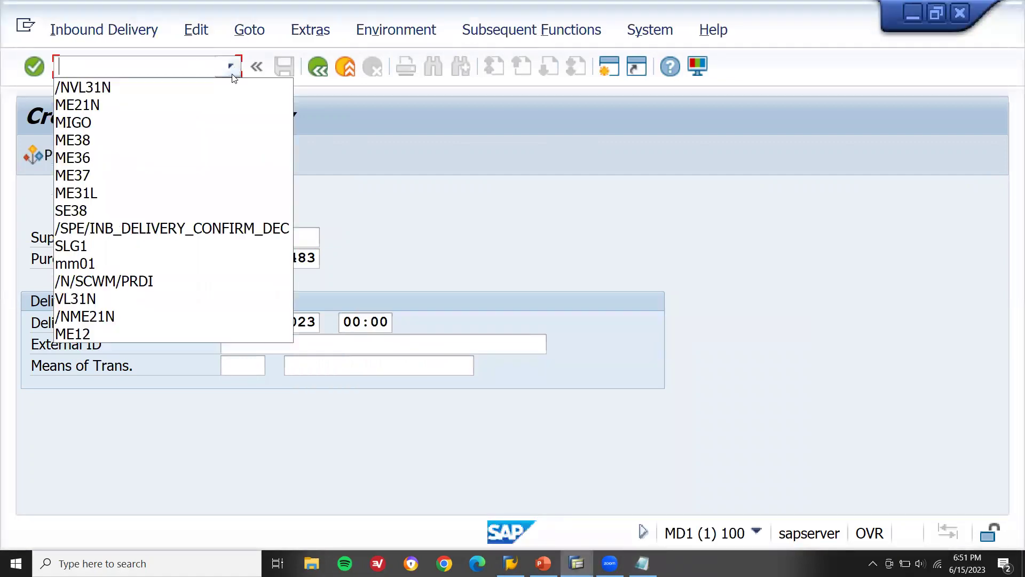
{"action": "left_click", "coordinate": [141, 282]}
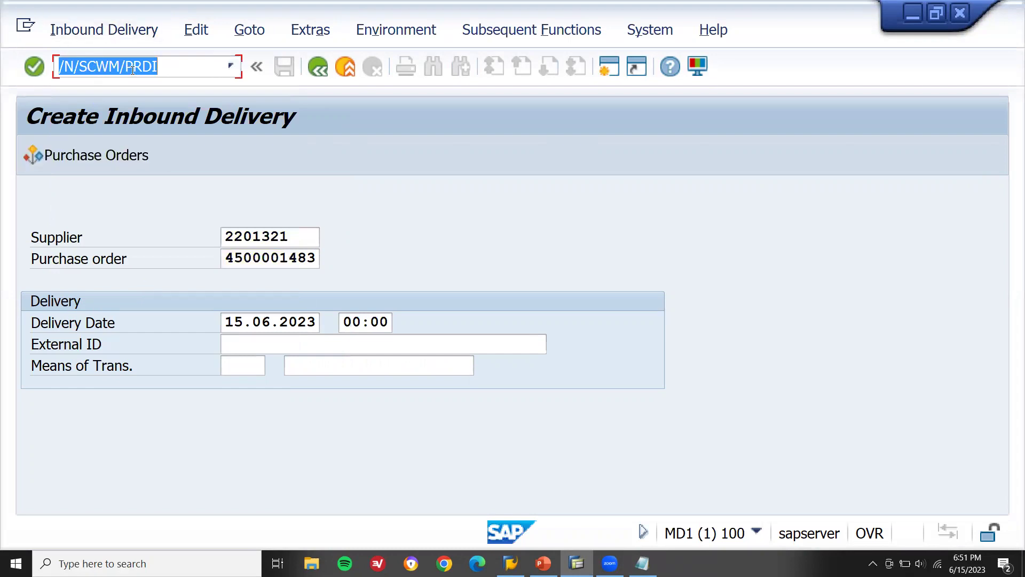
{"action": "key", "text": "Return"}
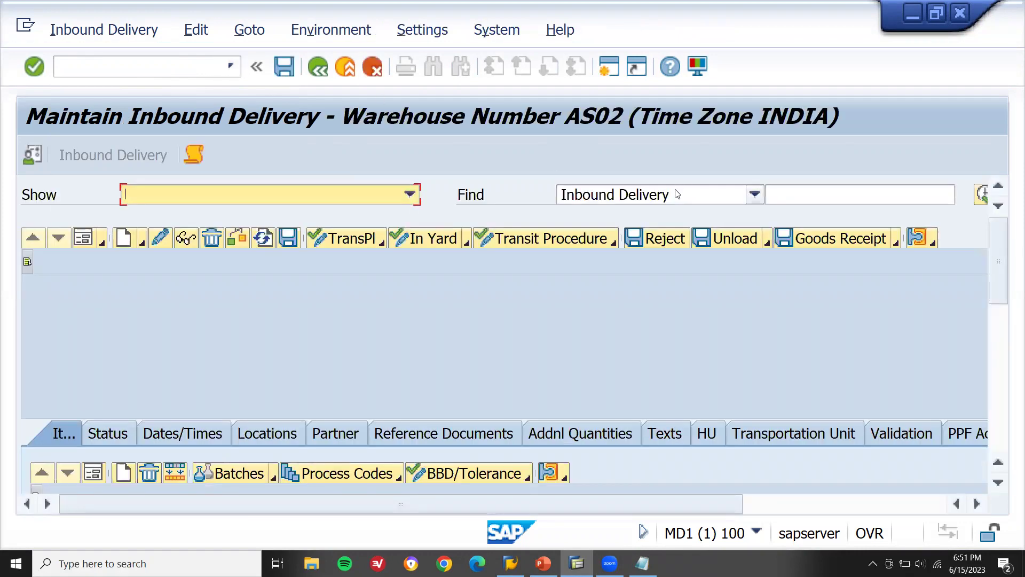
{"action": "left_click", "coordinate": [675, 189]}
{"action": "left_click", "coordinate": [675, 189]}
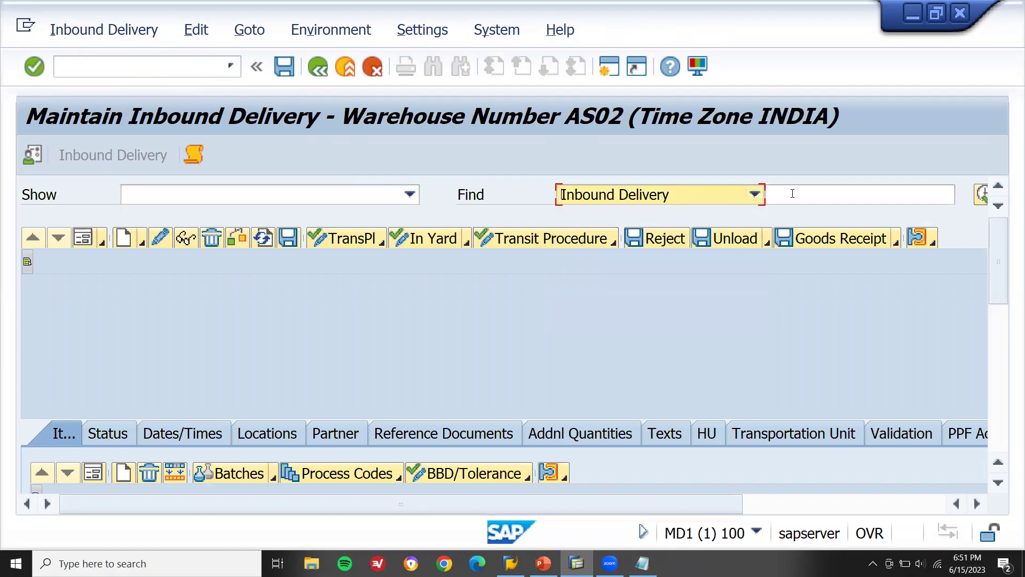
{"action": "left_click", "coordinate": [790, 193]}
{"action": "key", "text": "ctrl+v"}
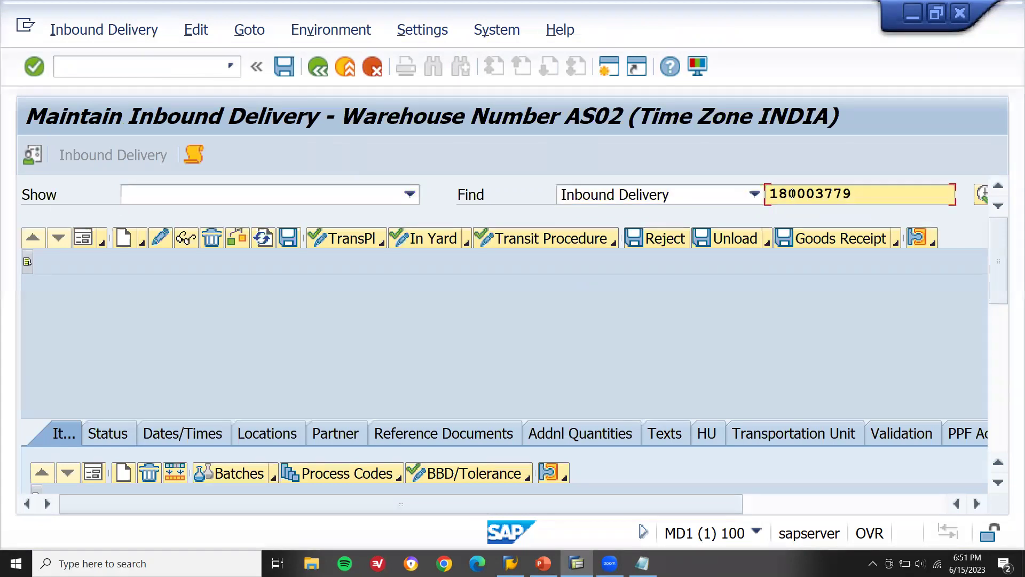
{"action": "left_click_drag", "start_coordinate": [735, 503], "coordinate": [836, 503]}
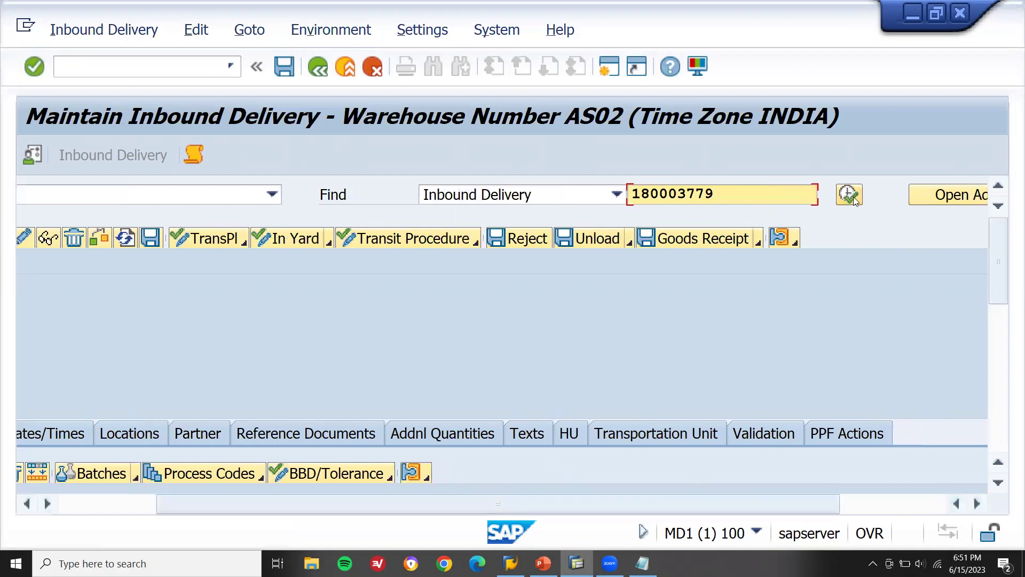
{"action": "left_click", "coordinate": [852, 197]}
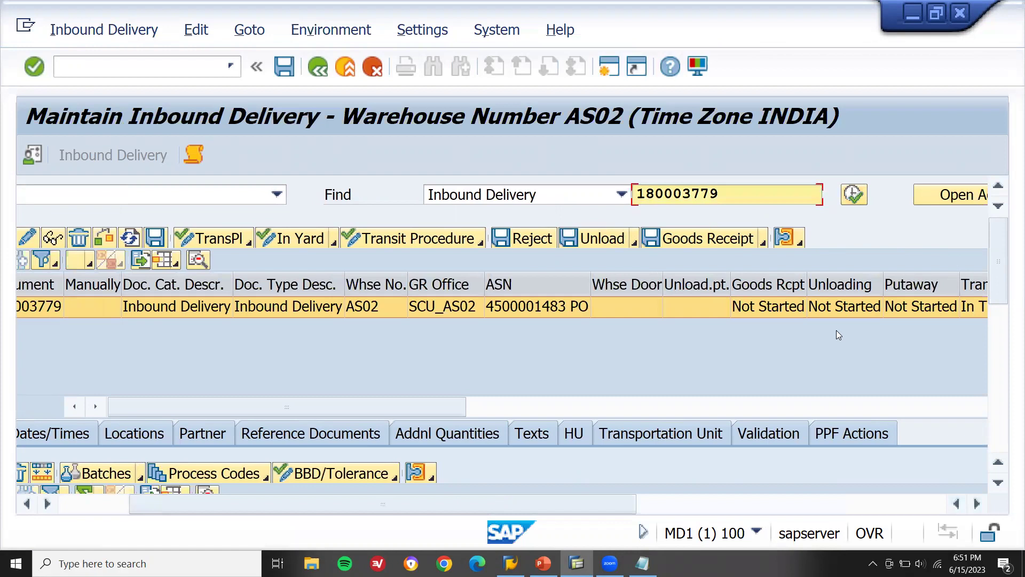
- Review item 10's product 78000262 and goods movement bin GR-PROCESS-02
{"action": "left_click_drag", "start_coordinate": [1000, 267], "coordinate": [1002, 315]}
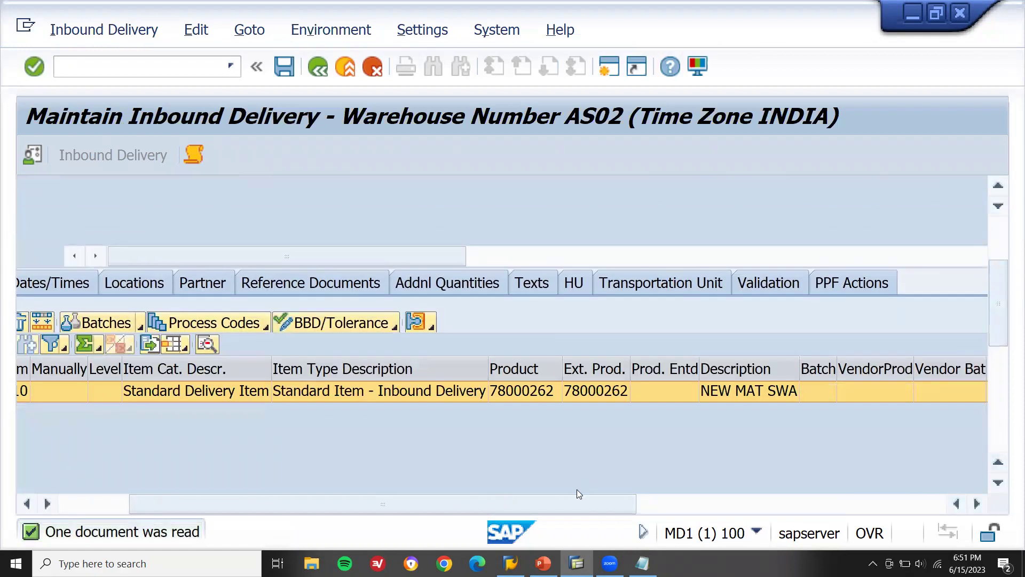
{"action": "left_click_drag", "start_coordinate": [574, 507], "coordinate": [404, 496]}
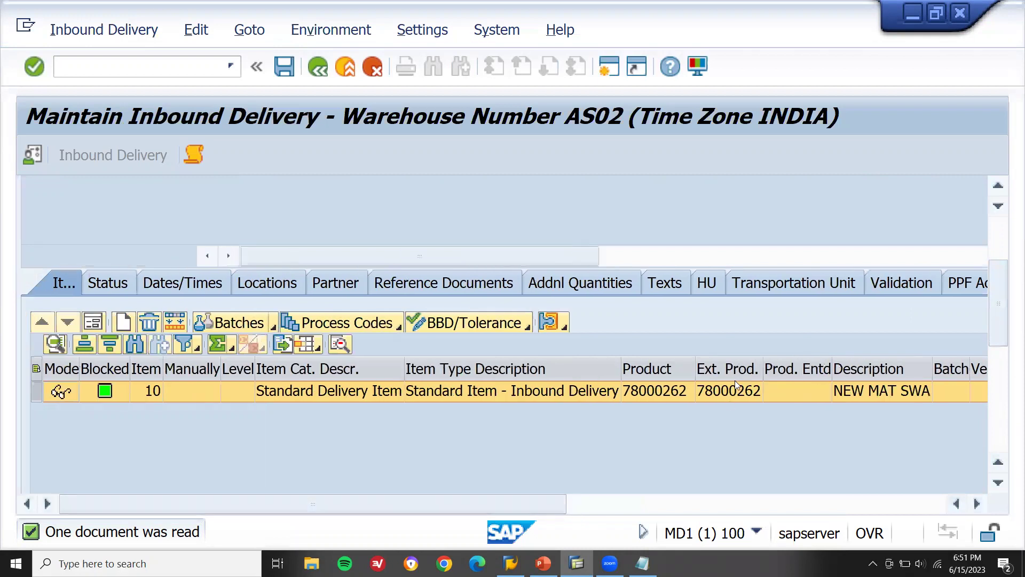
{"action": "left_click", "coordinate": [640, 391]}
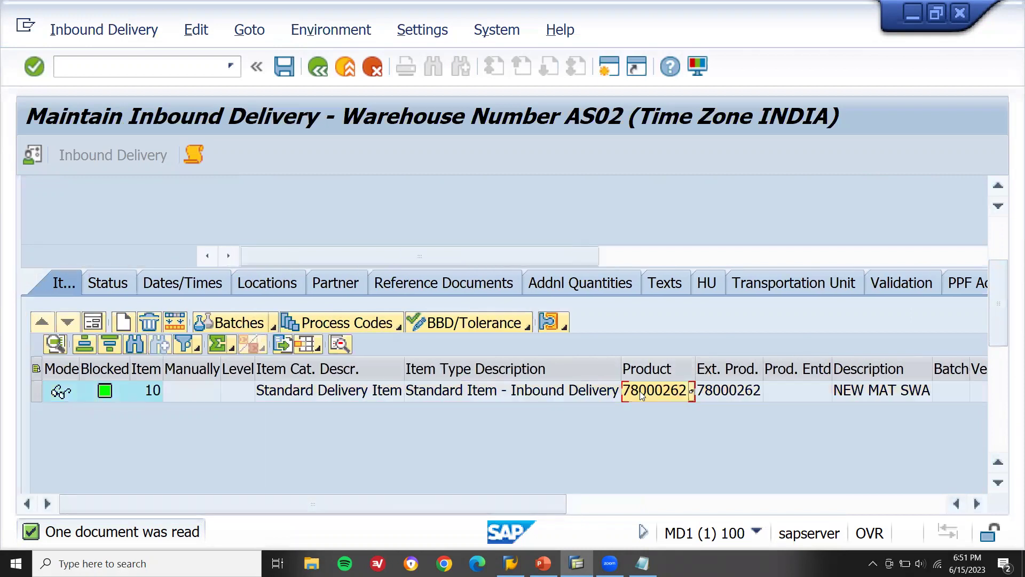
{"action": "left_click_drag", "start_coordinate": [545, 498], "coordinate": [515, 510]}
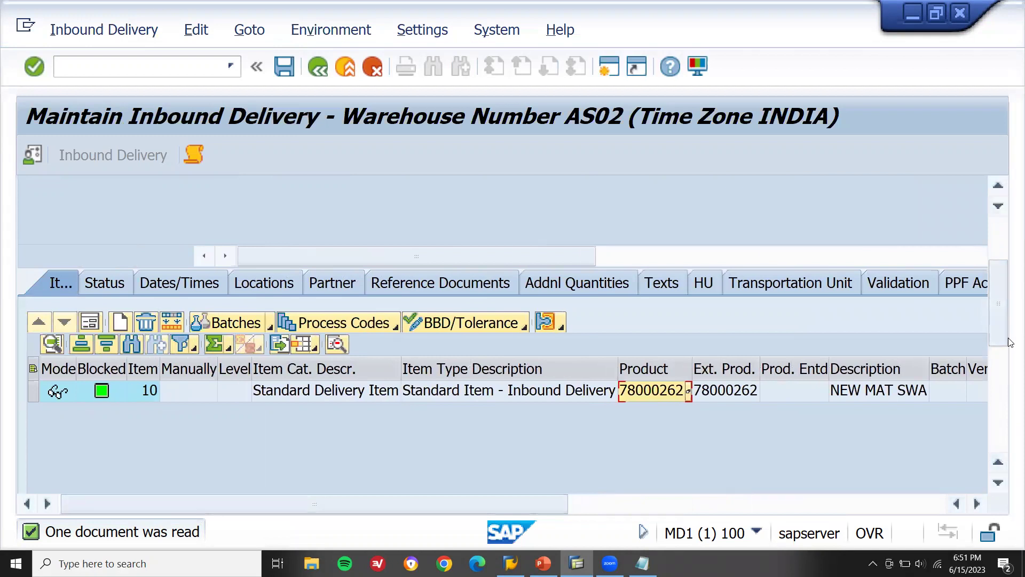
{"action": "left_click_drag", "start_coordinate": [1009, 347], "coordinate": [1009, 383]}
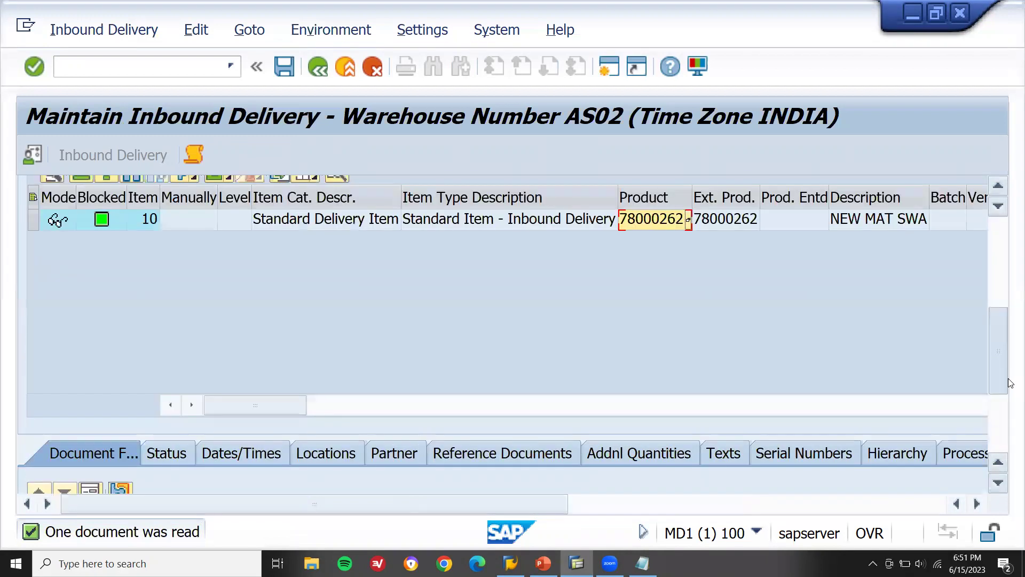
{"action": "left_click_drag", "start_coordinate": [275, 412], "coordinate": [760, 400]}
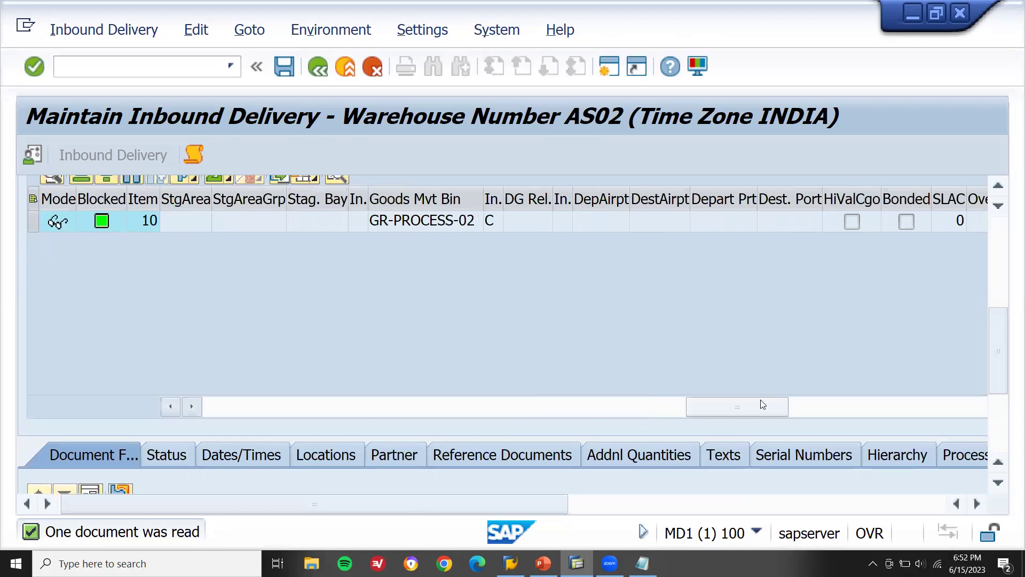
{"action": "left_click", "coordinate": [451, 221]}
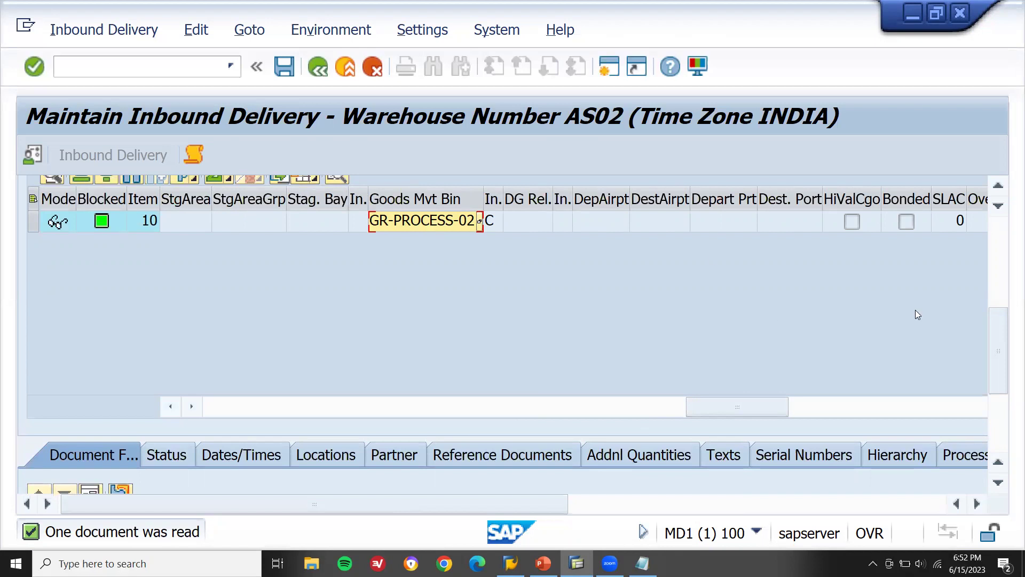
{"action": "left_click_drag", "start_coordinate": [1004, 342], "coordinate": [1008, 237]}
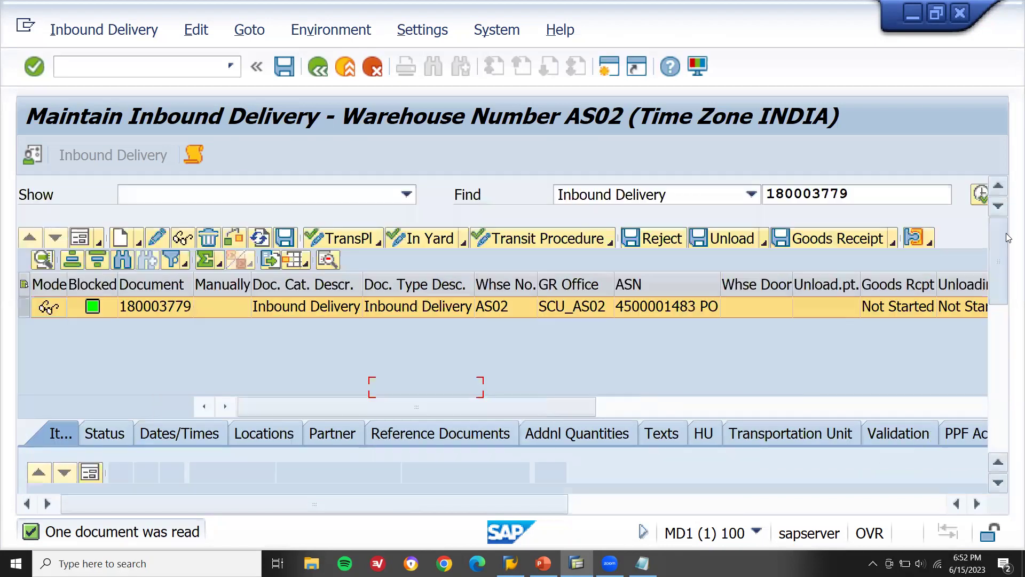
- Mark delivery 180003779 as unloaded and verify Unloading reads Completed
{"action": "left_click", "coordinate": [732, 239]}
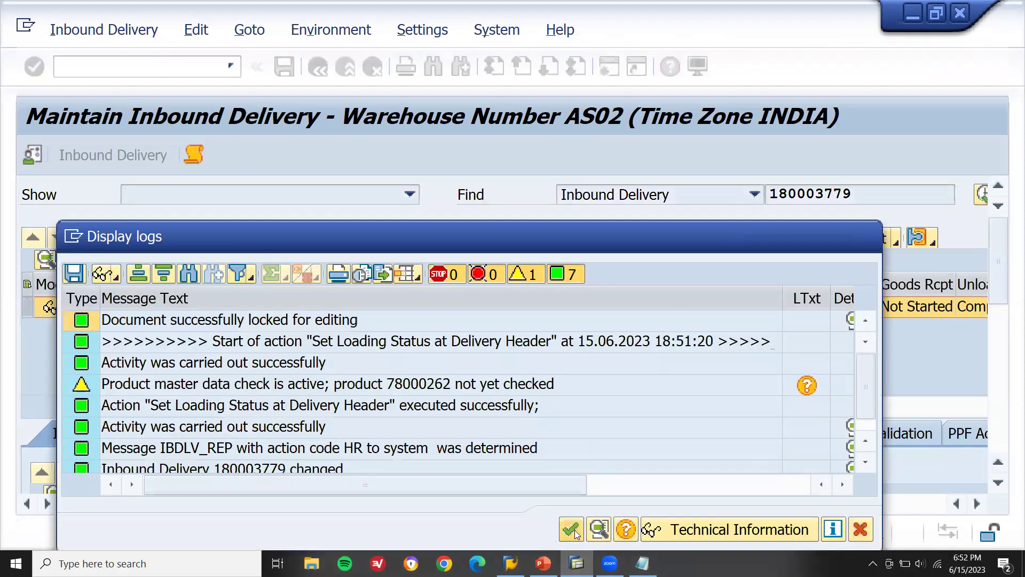
{"action": "left_click", "coordinate": [575, 532]}
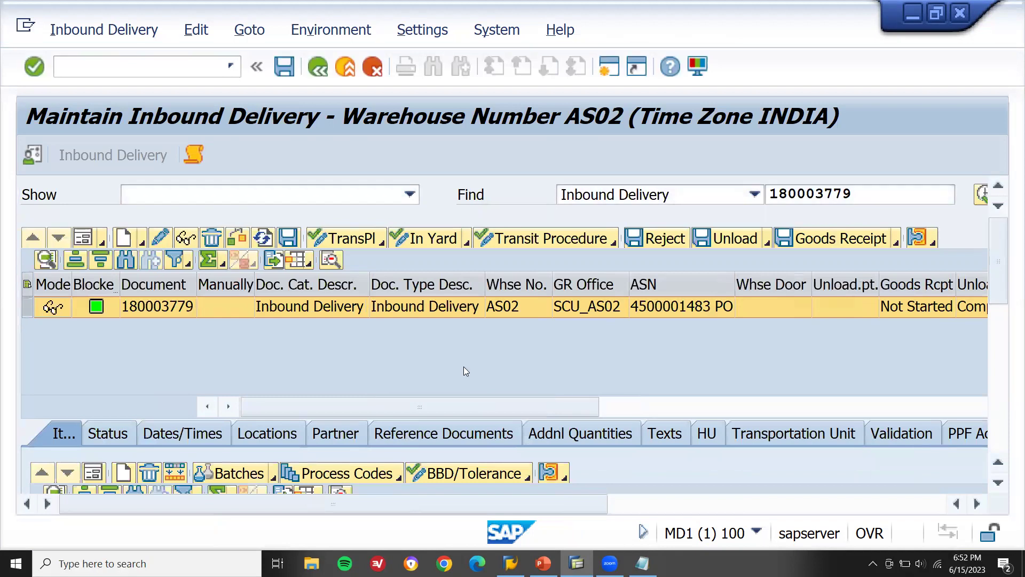
{"action": "left_click_drag", "start_coordinate": [556, 408], "coordinate": [664, 409]}
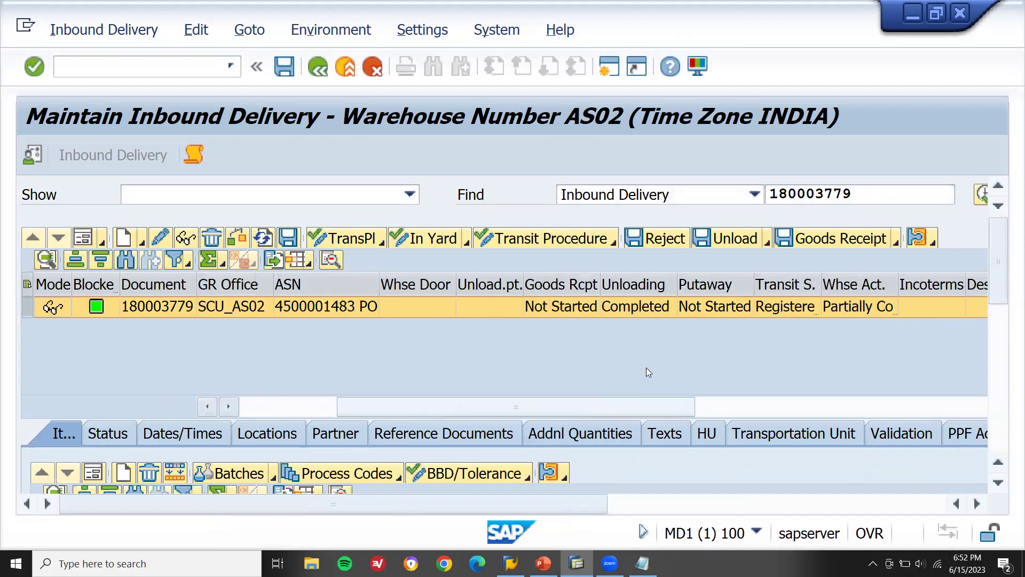
{"action": "left_click", "coordinate": [644, 315]}
- Select the delivery 180003779 row and post its goods receipt
{"action": "left_click", "coordinate": [844, 238]}
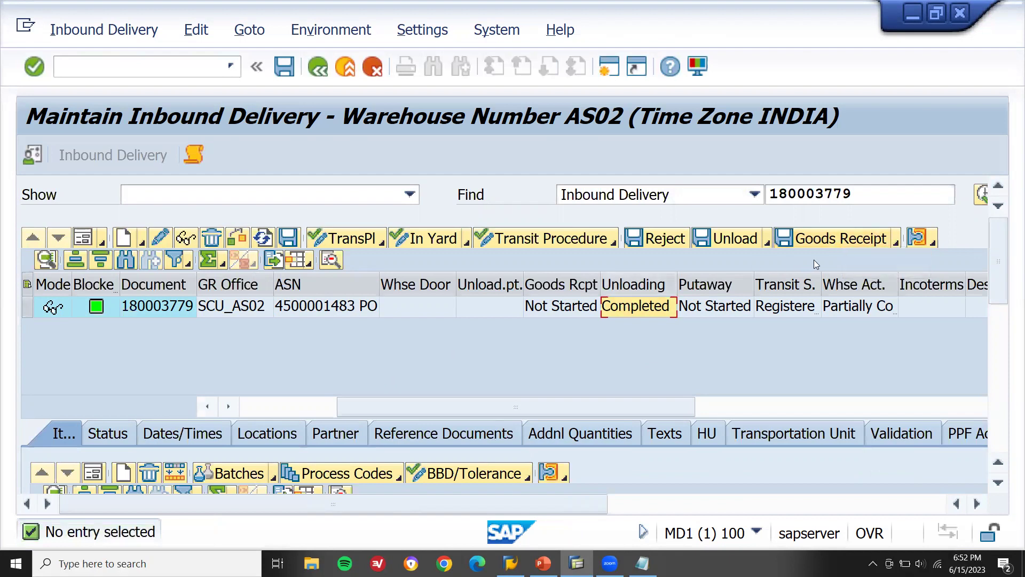
{"action": "left_click", "coordinate": [27, 306]}
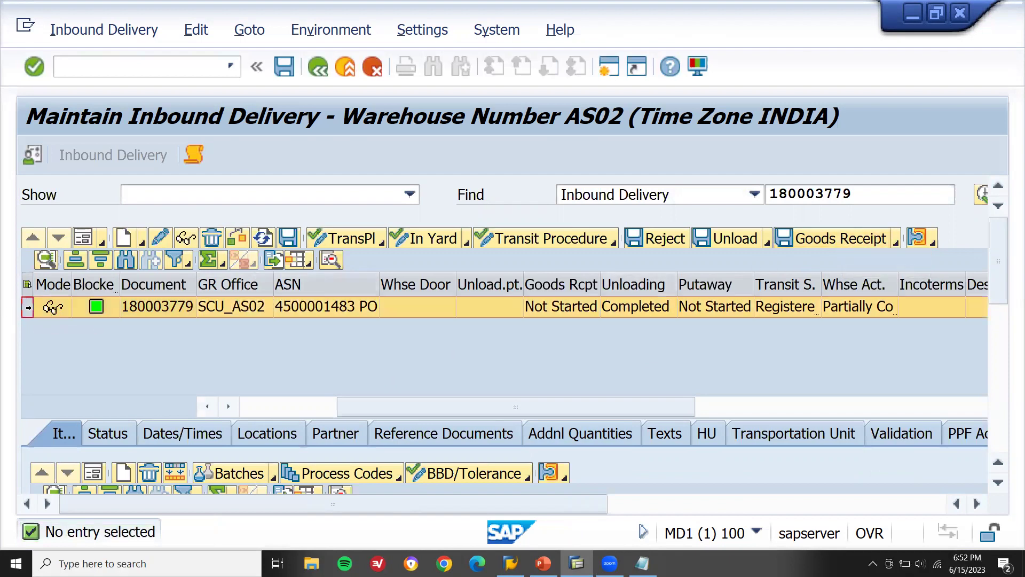
{"action": "left_click", "coordinate": [803, 241]}
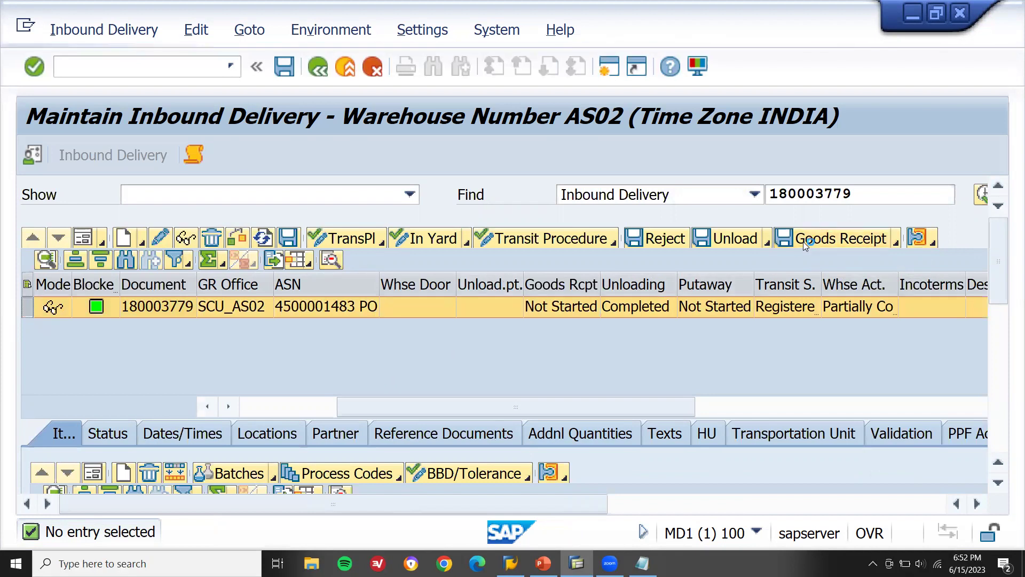
- Verify the Goods Rcpt status of delivery 180003779 now reads Completed
{"action": "left_click", "coordinate": [564, 310]}
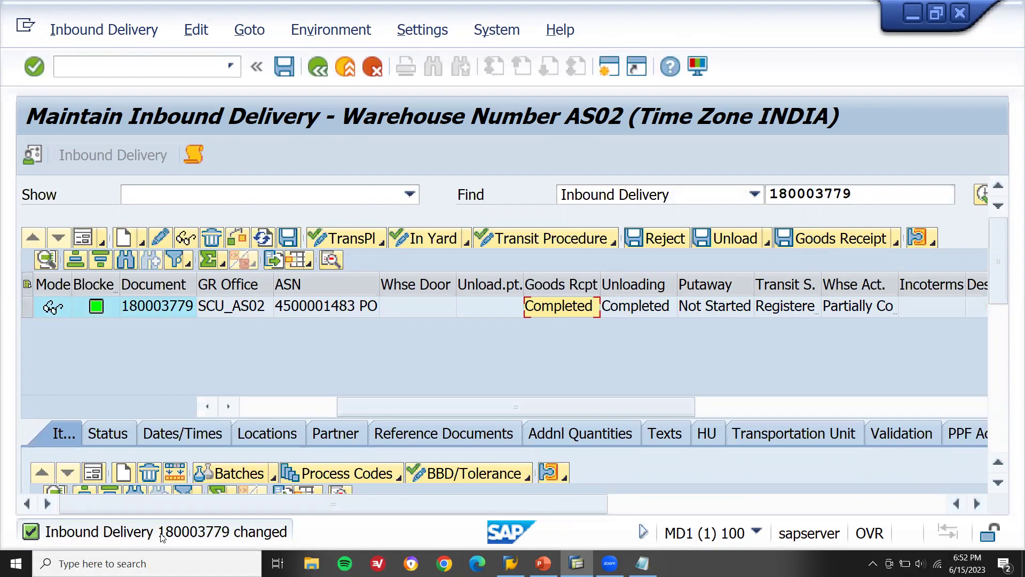
{"action": "left_click", "coordinate": [127, 33]}
{"action": "mouse_move", "coordinate": [126, 85]}
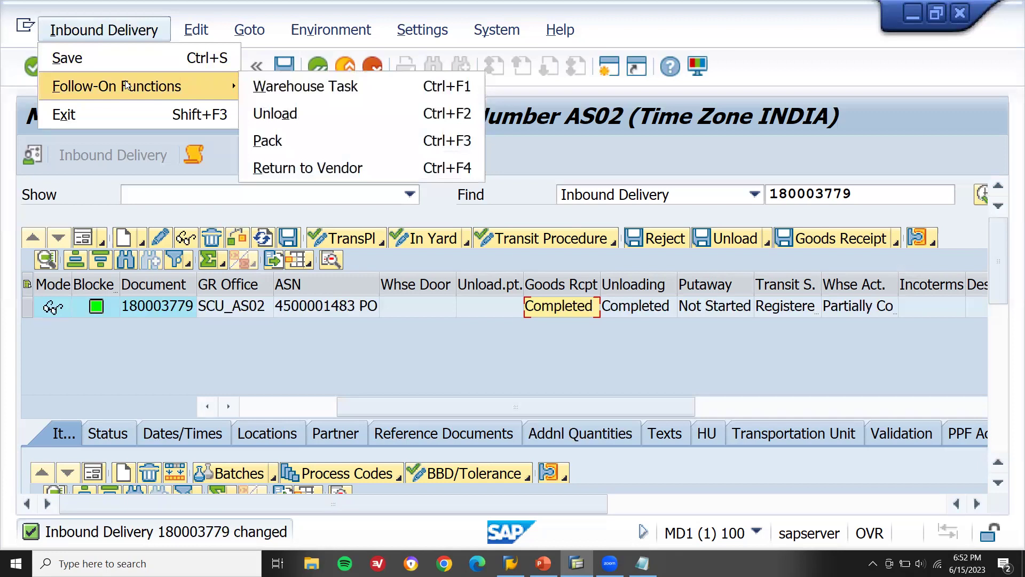
{"action": "left_click", "coordinate": [286, 93]}
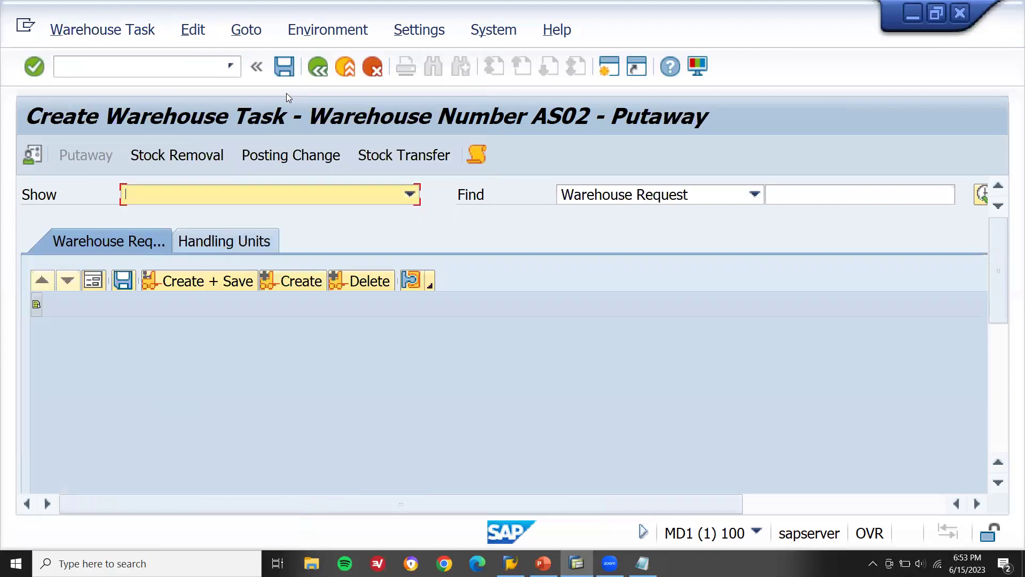
{"action": "left_click", "coordinate": [295, 280]}
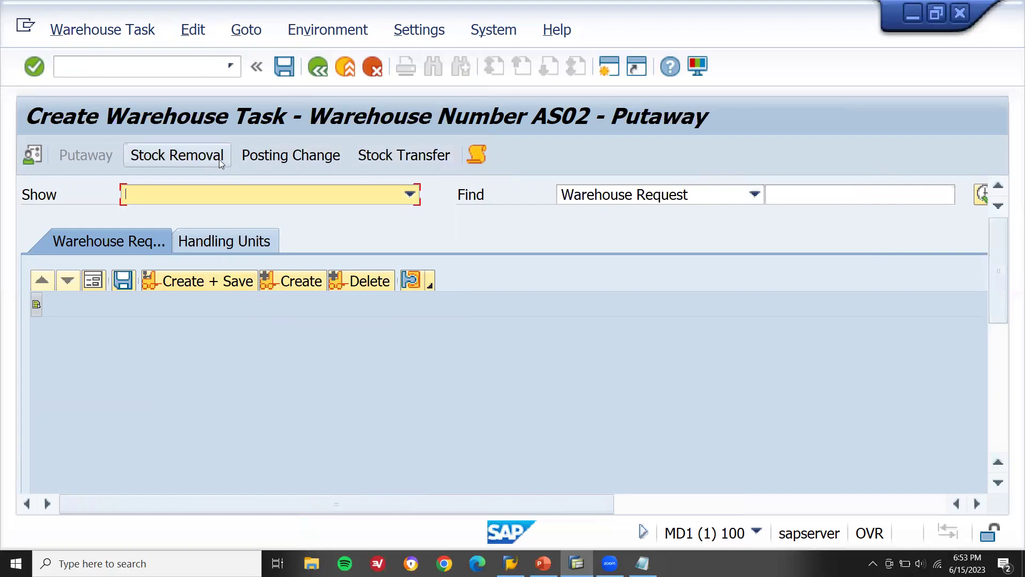
{"action": "left_click", "coordinate": [318, 68]}
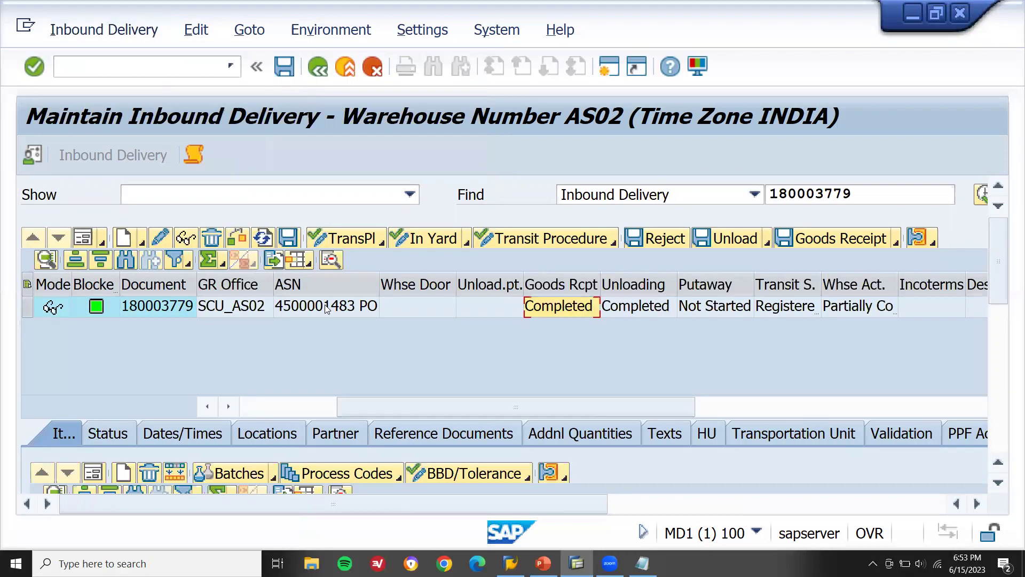
- Select delivery 180003779 and open the Inbound Delivery menu's follow-on functions
{"action": "left_click_drag", "start_coordinate": [1004, 280], "coordinate": [1006, 241]}
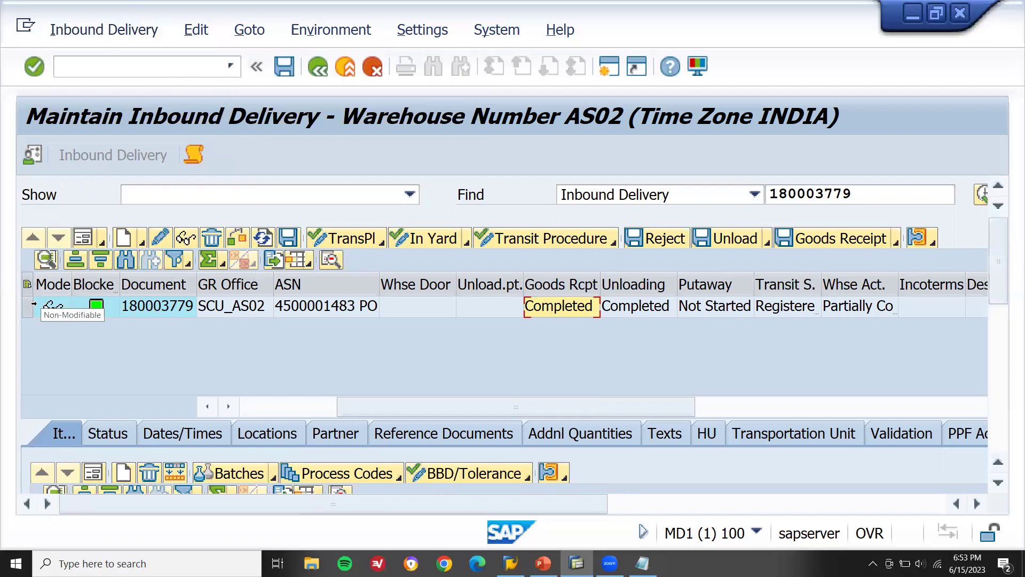
{"action": "left_click", "coordinate": [28, 308]}
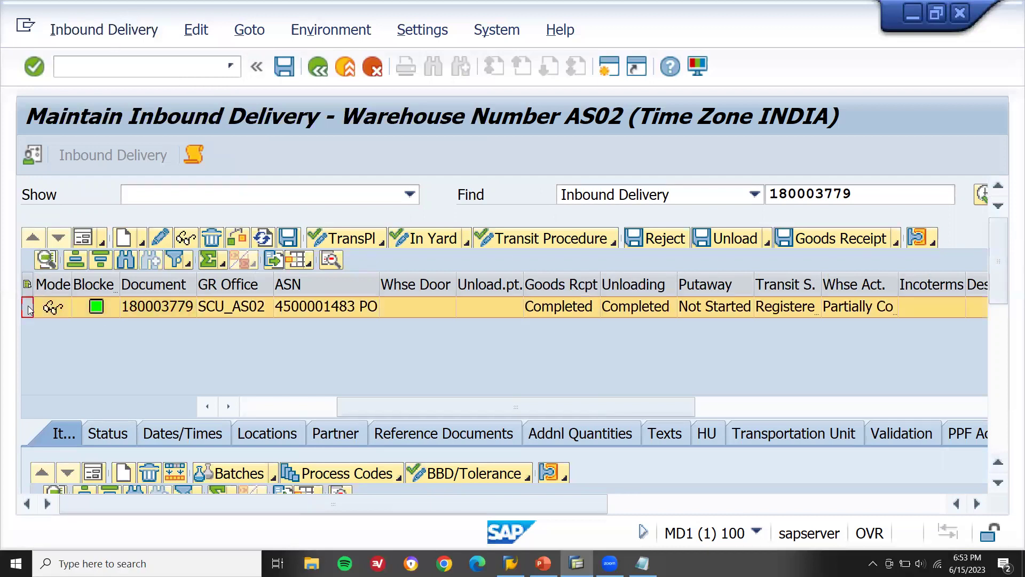
{"action": "left_click", "coordinate": [94, 34]}
- Create and save the putaway warehouse task for delivery 180003779
{"action": "mouse_move", "coordinate": [106, 86]}
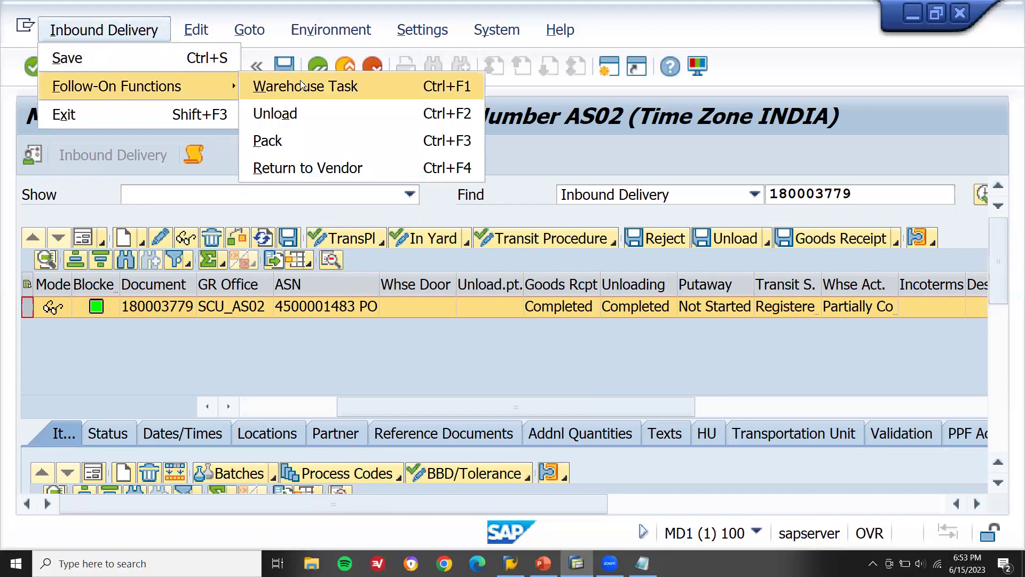
{"action": "left_click", "coordinate": [300, 83]}
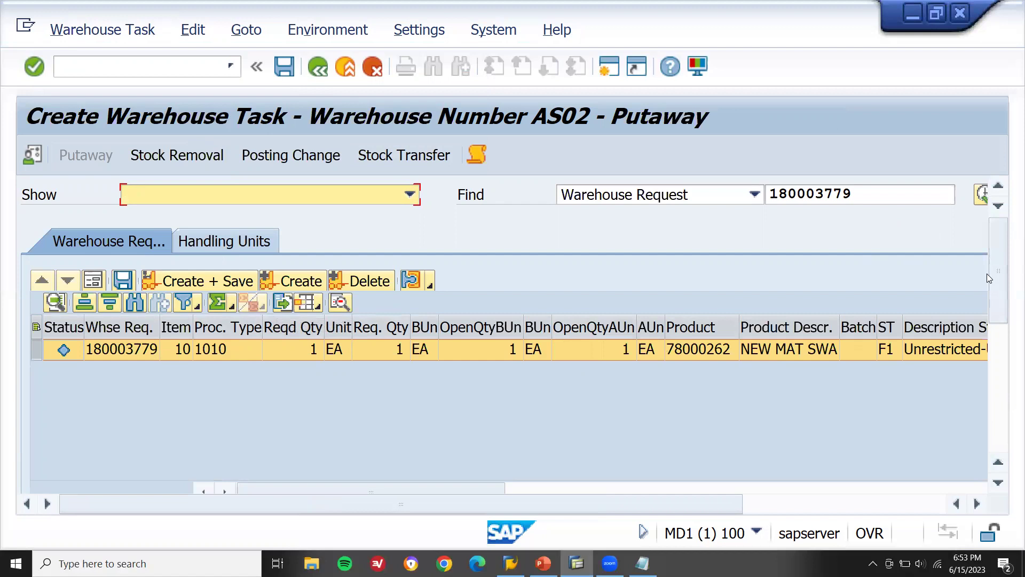
{"action": "left_click_drag", "start_coordinate": [998, 280], "coordinate": [989, 242]}
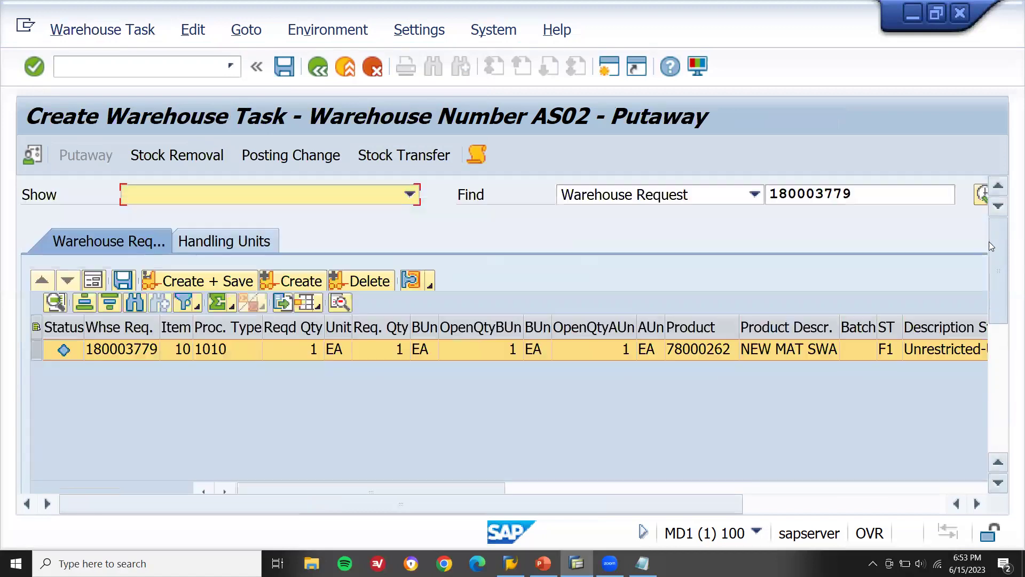
{"action": "left_click", "coordinate": [171, 287]}
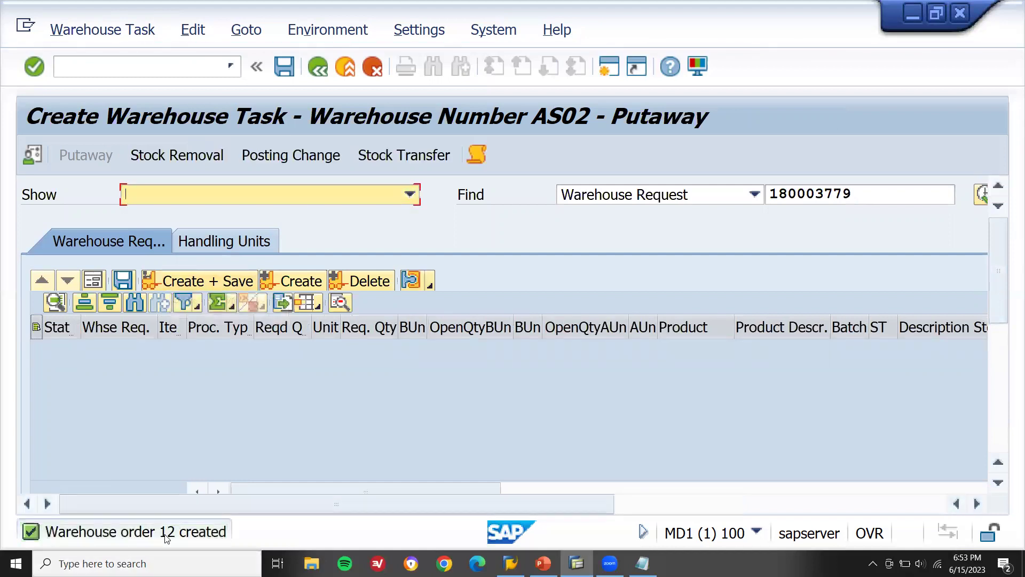
- Note 'WO 12' on a new line in the Notepad notes
{"action": "left_click", "coordinate": [643, 564]}
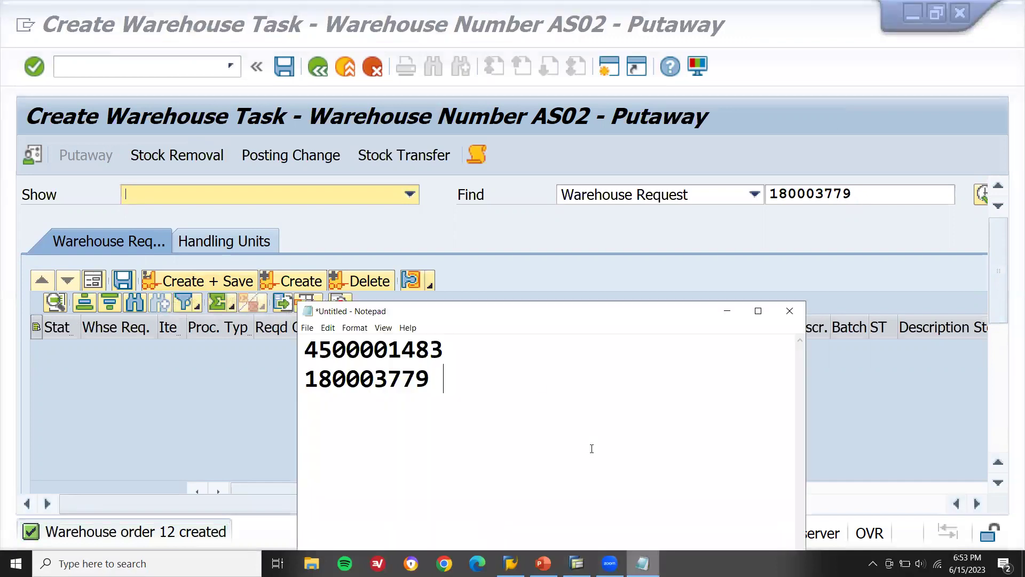
{"action": "key", "text": "Return"}
{"action": "type", "text": "WO 12"}
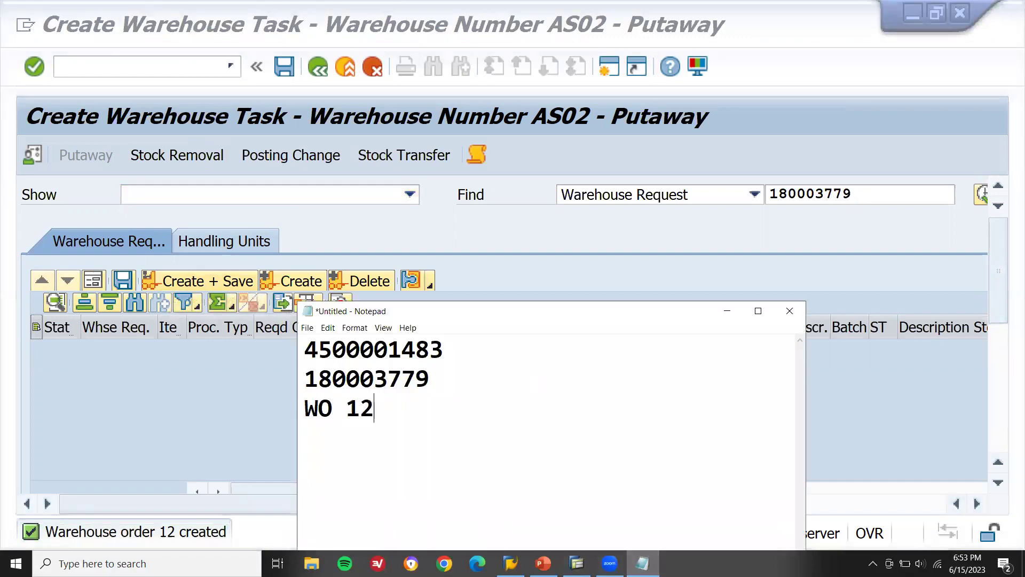
{"action": "left_click", "coordinate": [310, 234]}
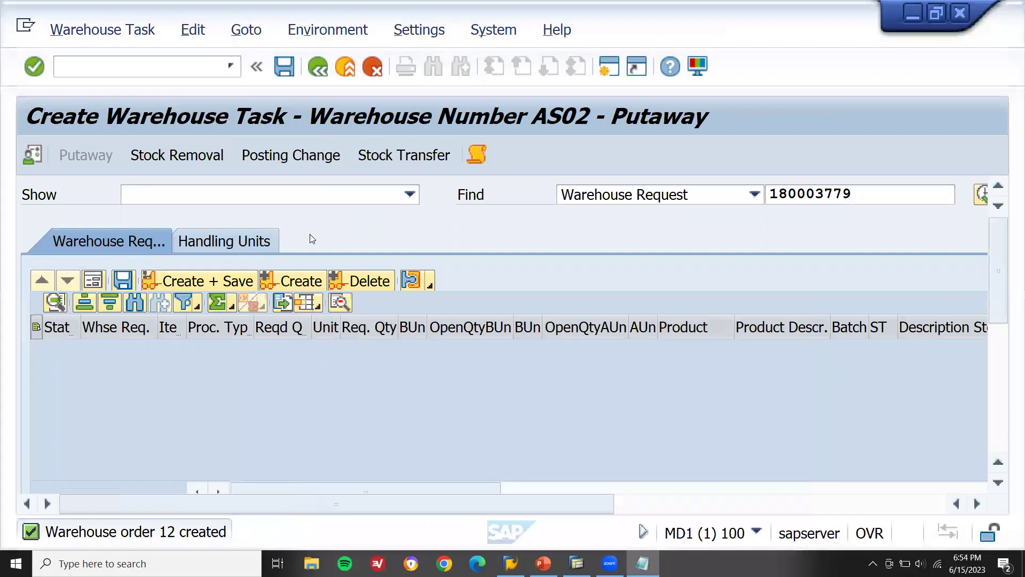
{"action": "left_click", "coordinate": [118, 33]}
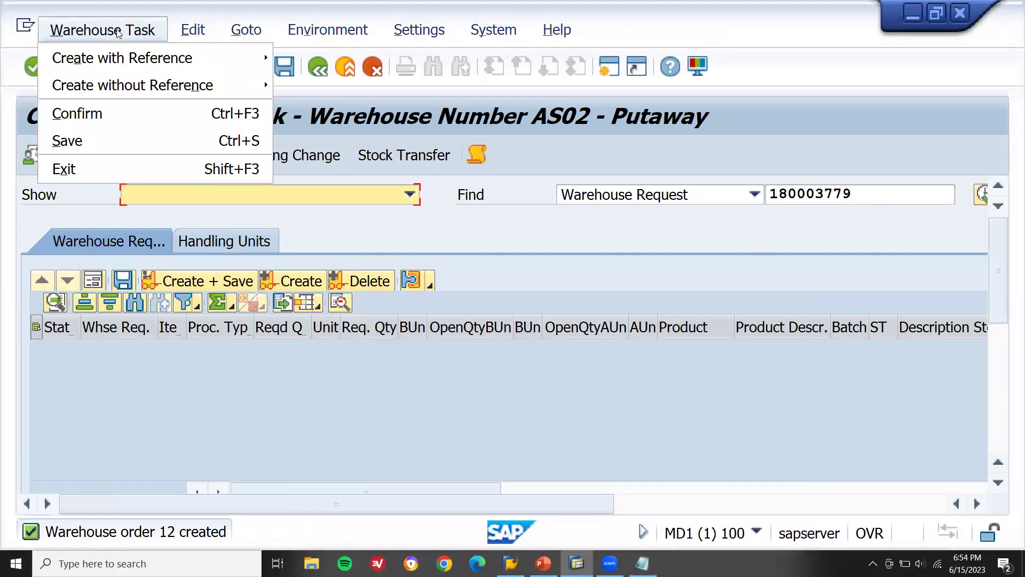
{"action": "left_click", "coordinate": [121, 107]}
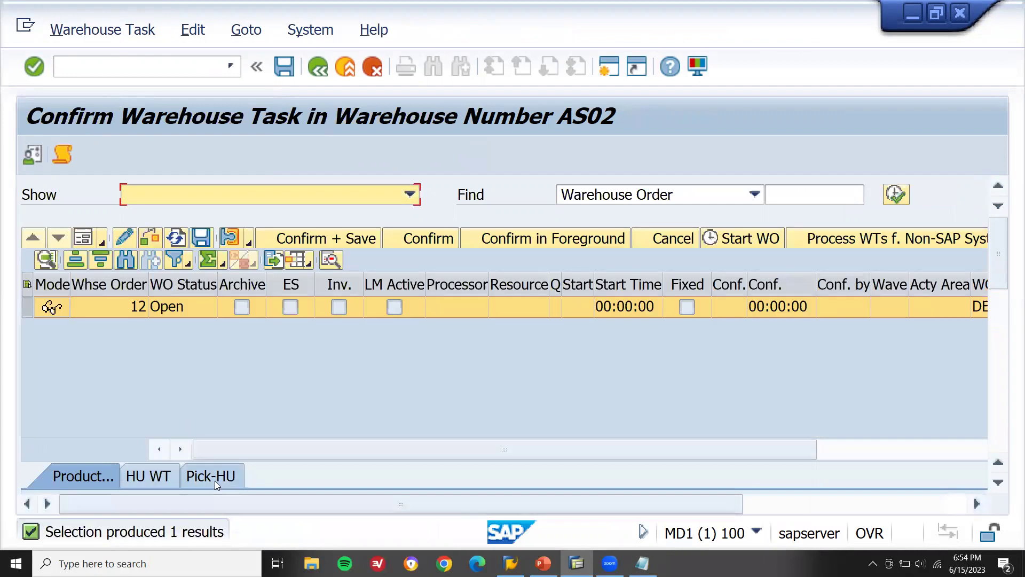
{"action": "left_click", "coordinate": [334, 243]}
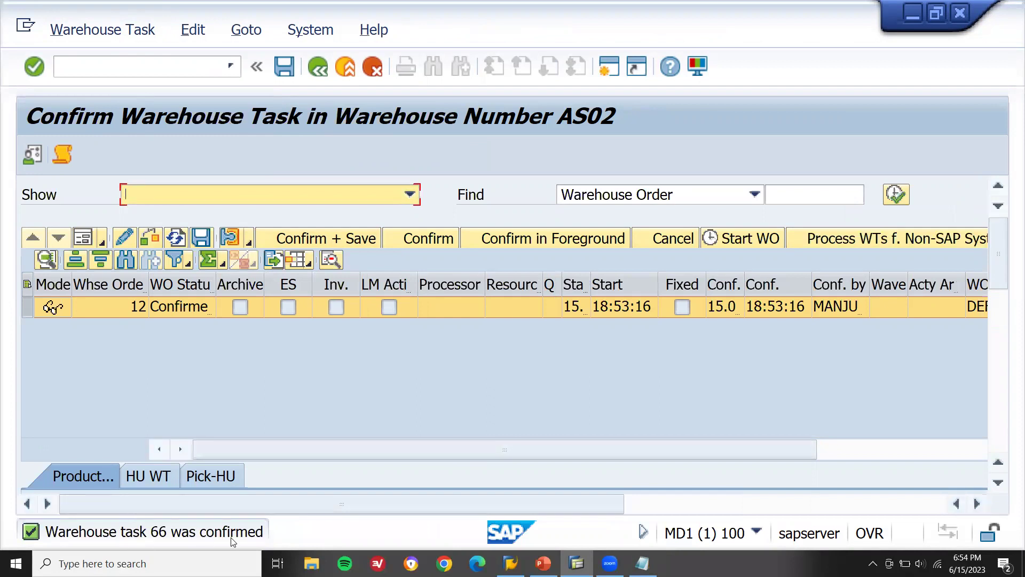
{"action": "left_click_drag", "start_coordinate": [318, 453], "coordinate": [578, 473]}
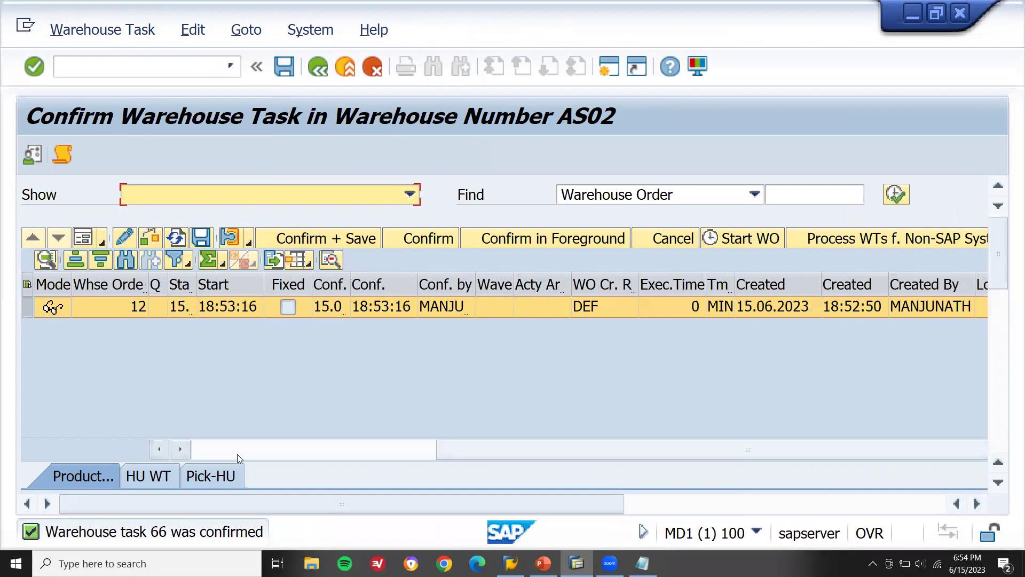
{"action": "left_click_drag", "start_coordinate": [995, 250], "coordinate": [999, 311]}
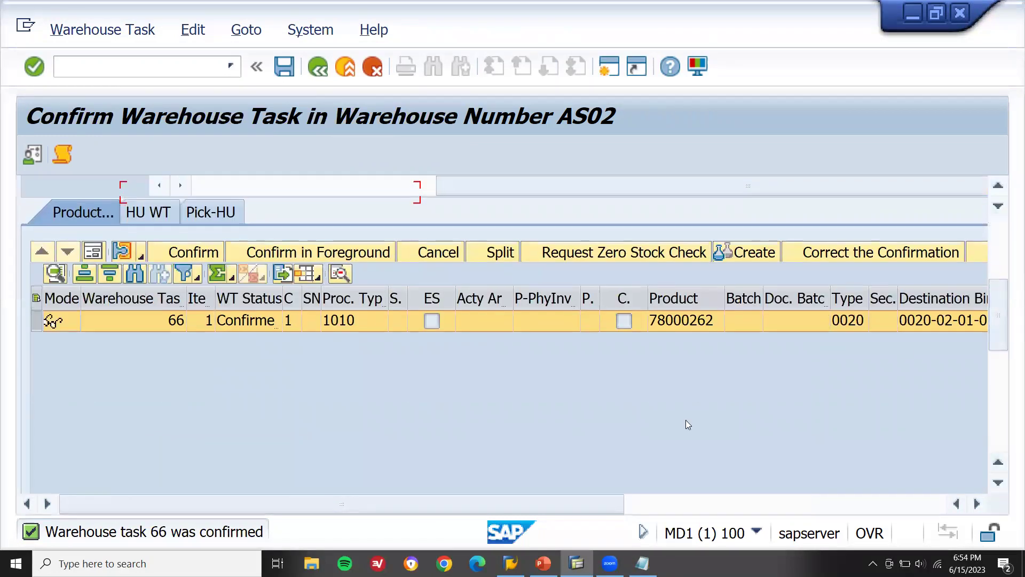
{"action": "left_click", "coordinate": [617, 488]}
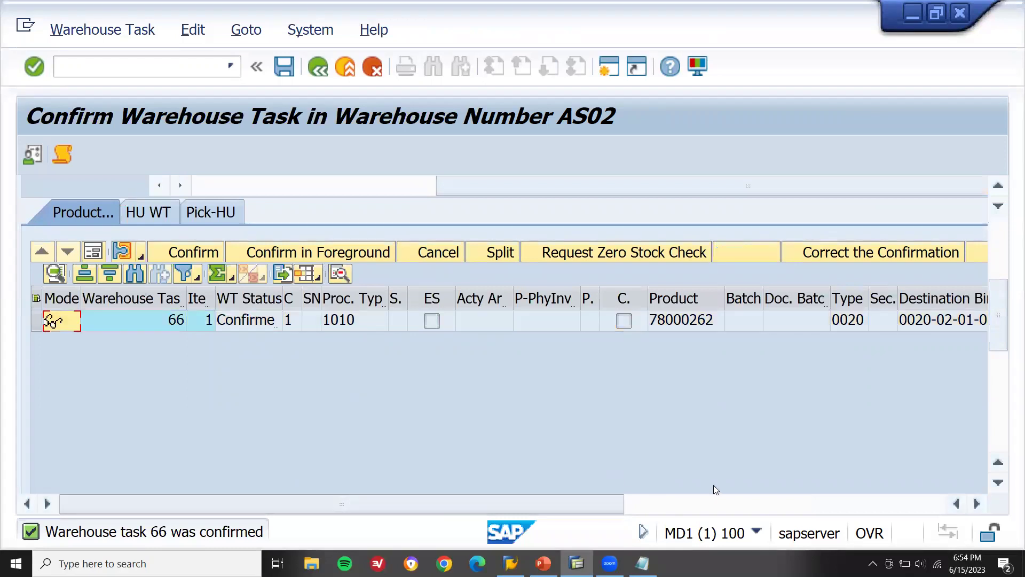
{"action": "left_click_drag", "start_coordinate": [597, 503], "coordinate": [717, 339]}
{"action": "left_click", "coordinate": [723, 322]}
{"action": "left_click", "coordinate": [643, 563]}
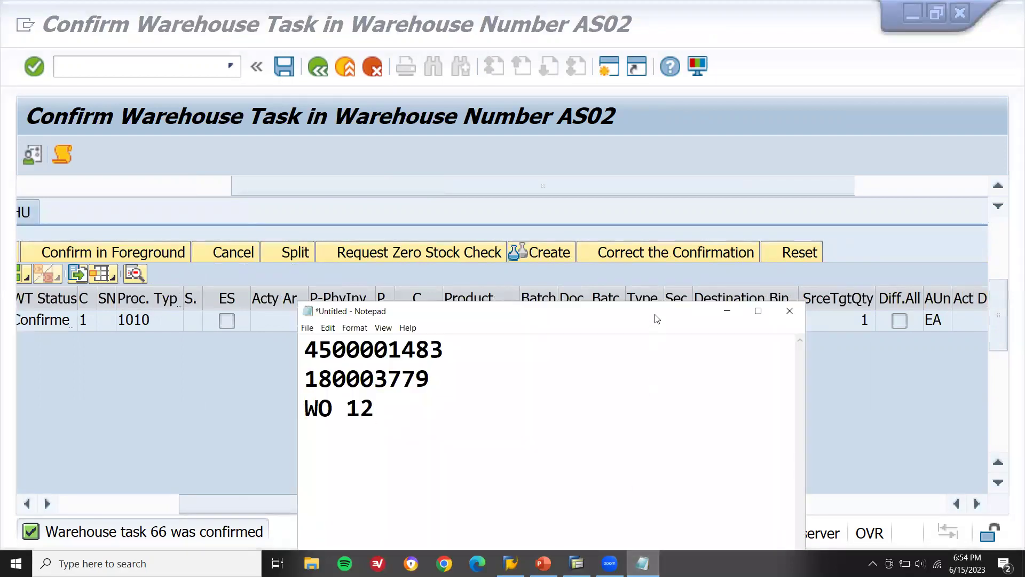
{"action": "left_click_drag", "start_coordinate": [657, 319], "coordinate": [673, 379]}
{"action": "type", "text": "0020"}
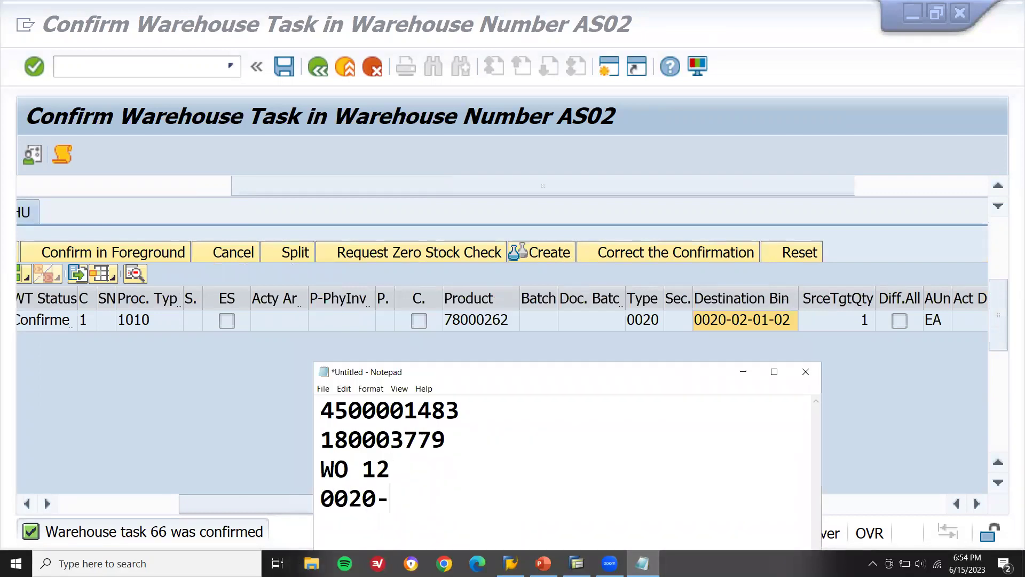
{"action": "type", "text": "-02-01-02"}
{"action": "key", "text": "Return"}
{"action": "key", "text": "shift+End"}
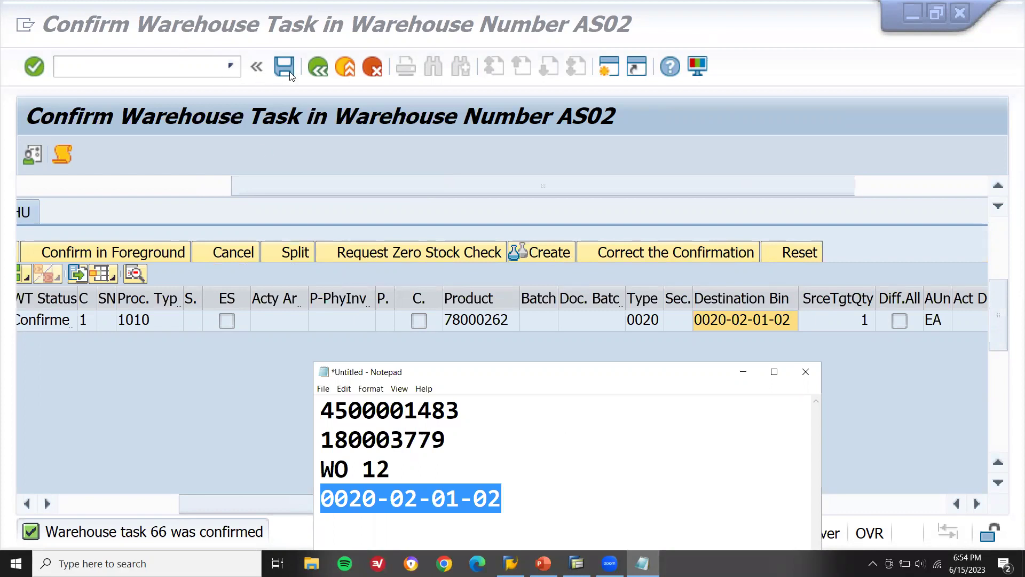
{"action": "key", "text": "alt+Tab"}
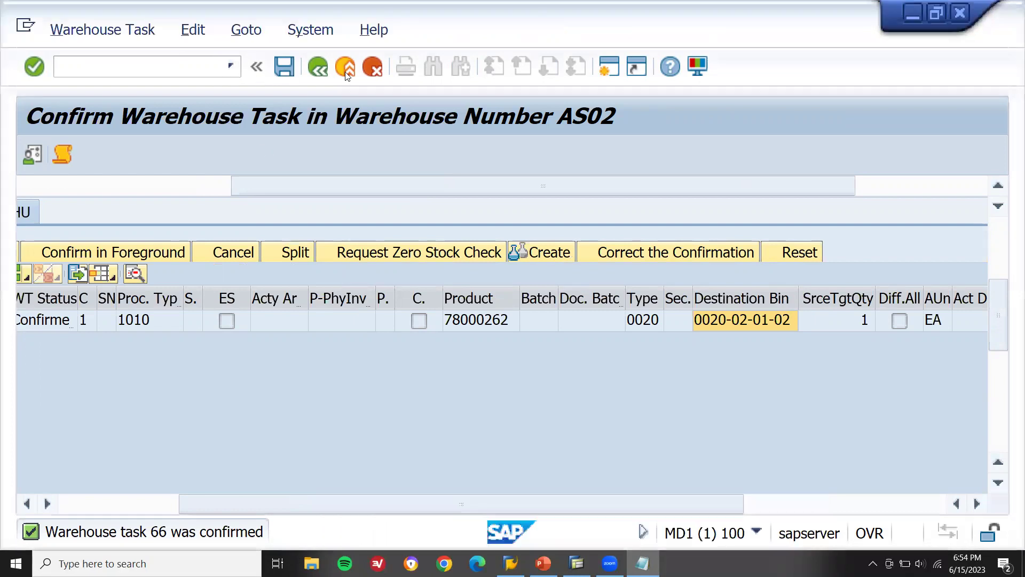
- Go back from the task confirmation to the Maintain Inbound Delivery screen
{"action": "left_click", "coordinate": [345, 71]}
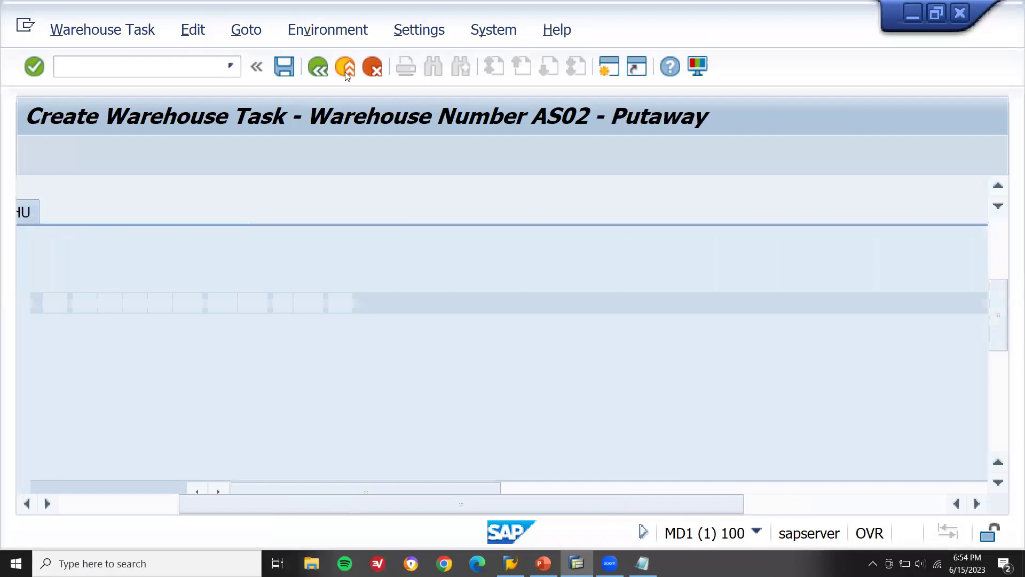
{"action": "left_click", "coordinate": [167, 63]}
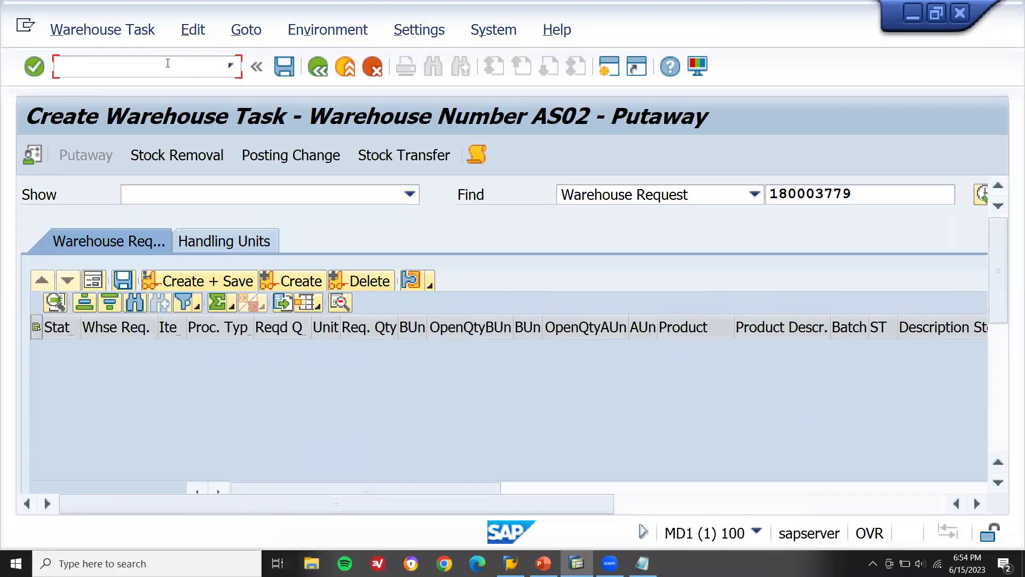
{"action": "left_click", "coordinate": [321, 67]}
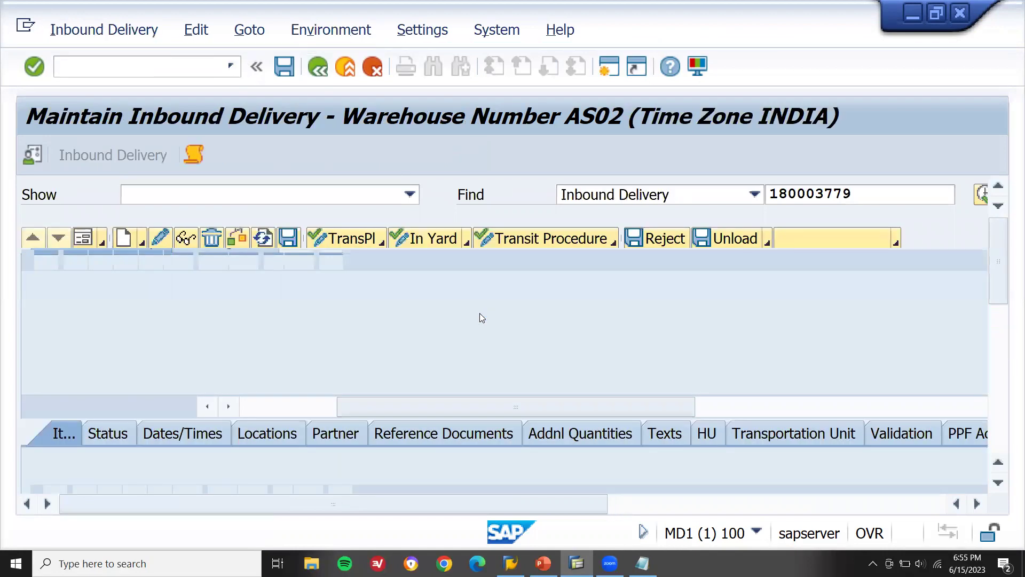
- Confirm goods receipt, unloading, putaway and warehouse activity are Completed, then open delivery 180003779
{"action": "left_click", "coordinate": [590, 307]}
{"action": "left_click", "coordinate": [639, 307]}
{"action": "left_click", "coordinate": [710, 309]}
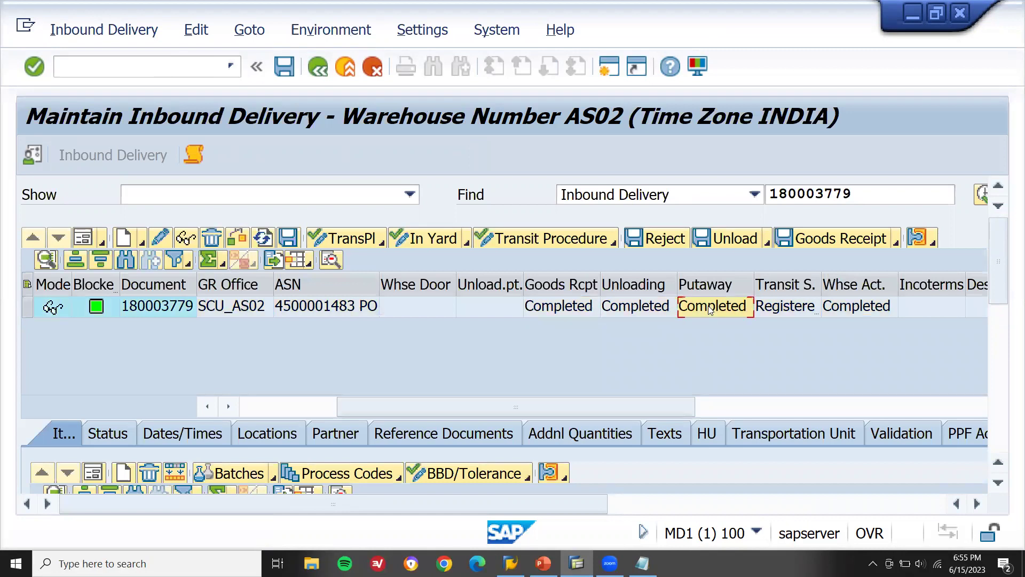
{"action": "left_click", "coordinate": [642, 563]}
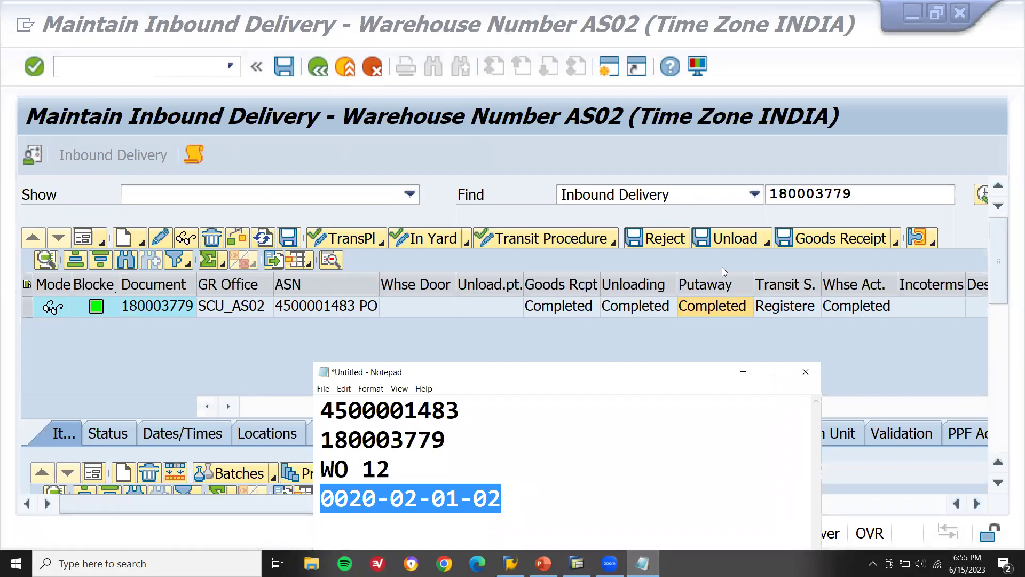
{"action": "left_click", "coordinate": [859, 311]}
{"action": "double_click", "coordinate": [859, 311]}
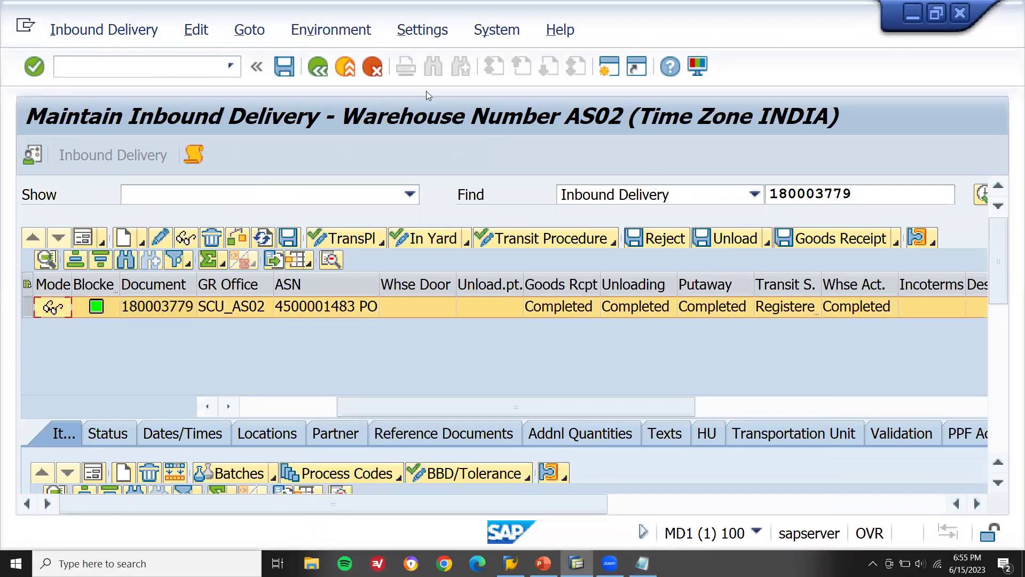
- Start transaction /N/SCWM/MON by editing /N/SCWM/PRDI from the command history
{"action": "left_click", "coordinate": [231, 68]}
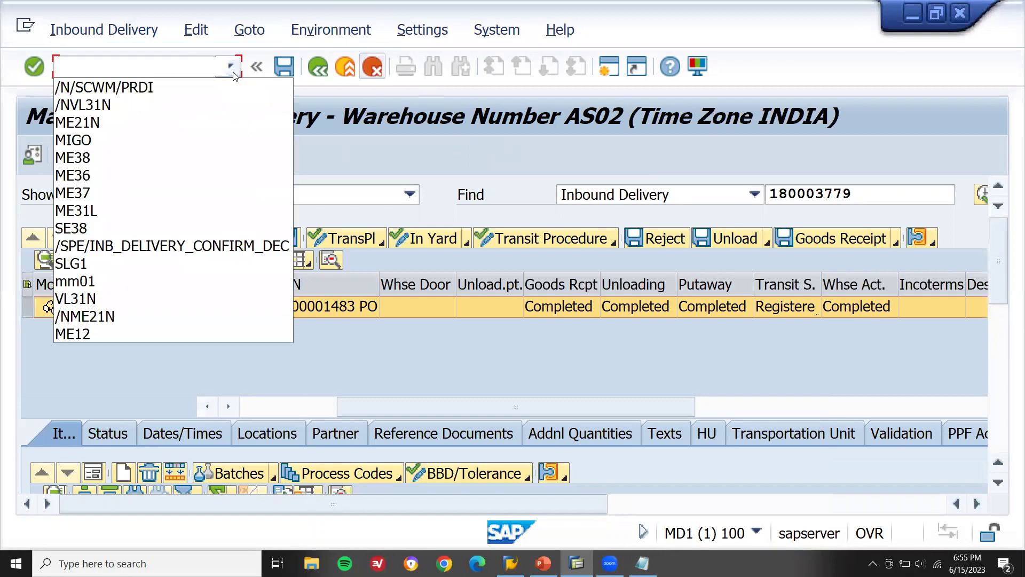
{"action": "left_click", "coordinate": [191, 83]}
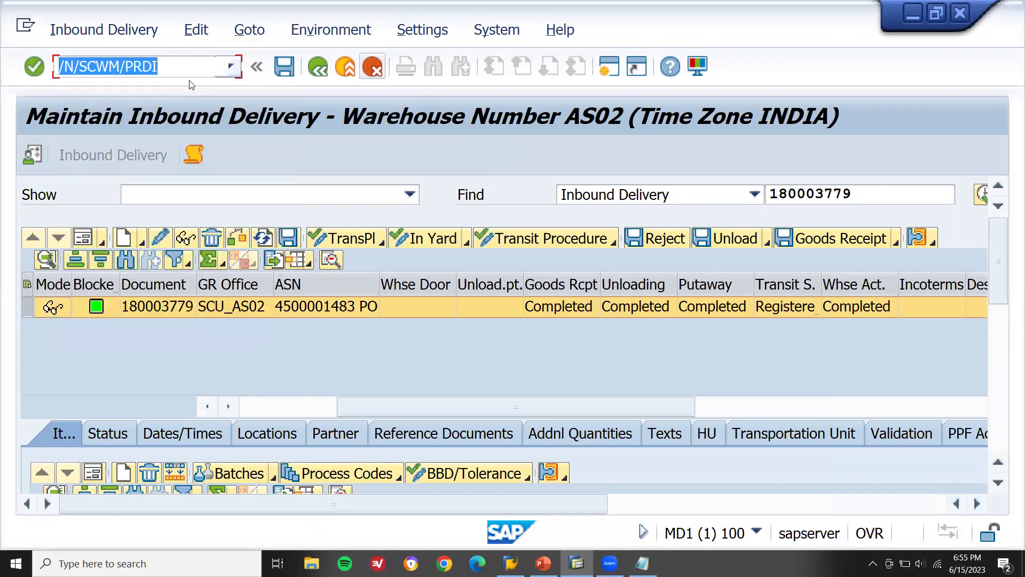
{"action": "key", "text": "BackSpace"}
{"action": "key", "text": "BackSpace"}
{"action": "key", "text": "BackSpace"}
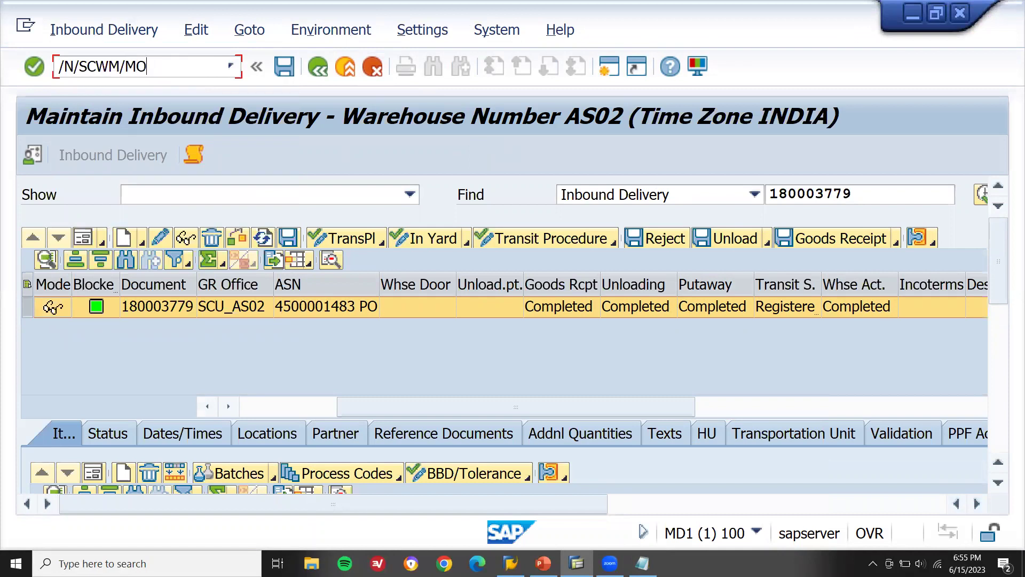
{"action": "type", "text": "MON"}
{"action": "key", "text": "Return"}
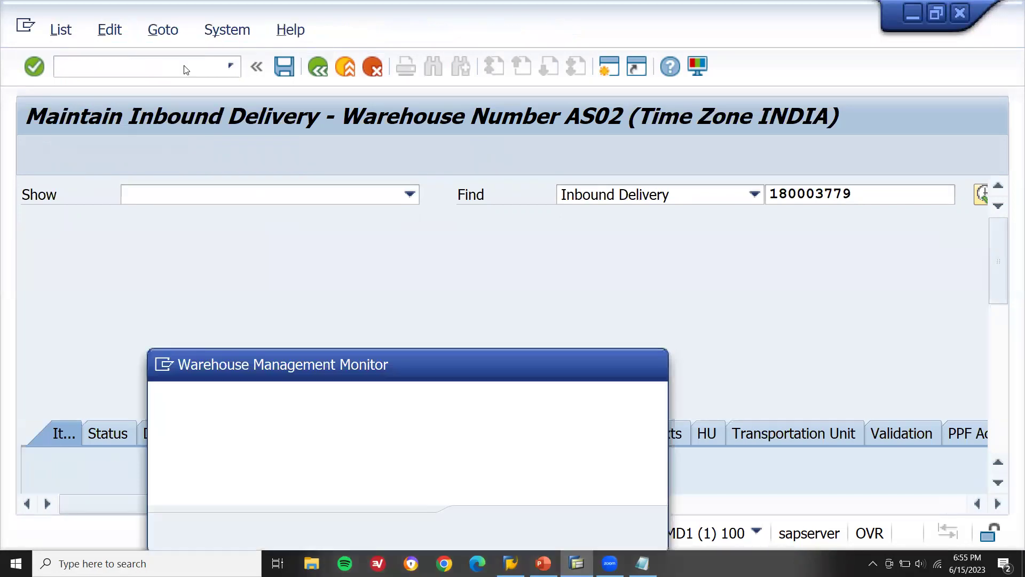
- Select the SAP Standard Monitor and open it for warehouse AS02
{"action": "left_click", "coordinate": [486, 417]}
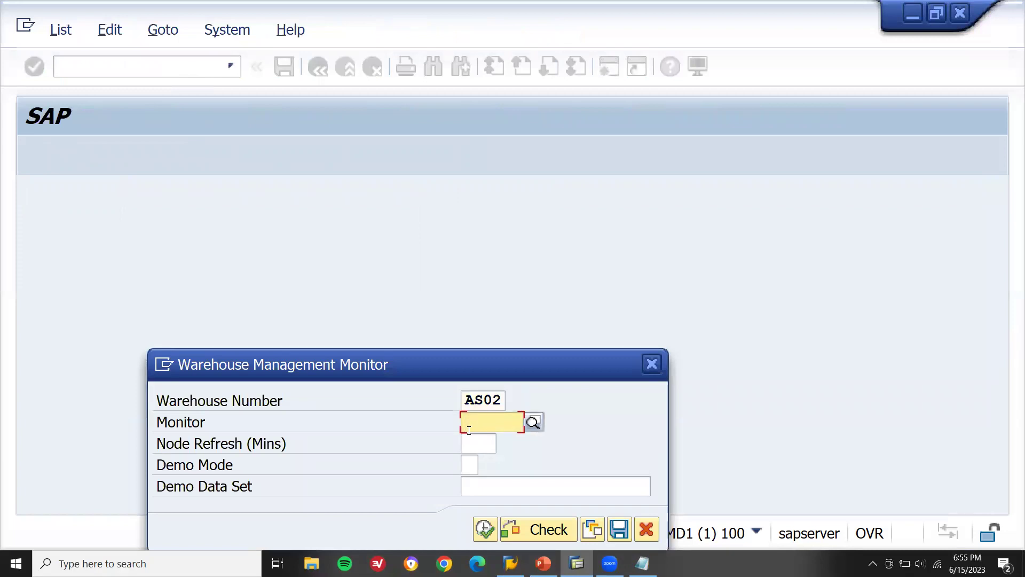
{"action": "type", "text": "SAP"}
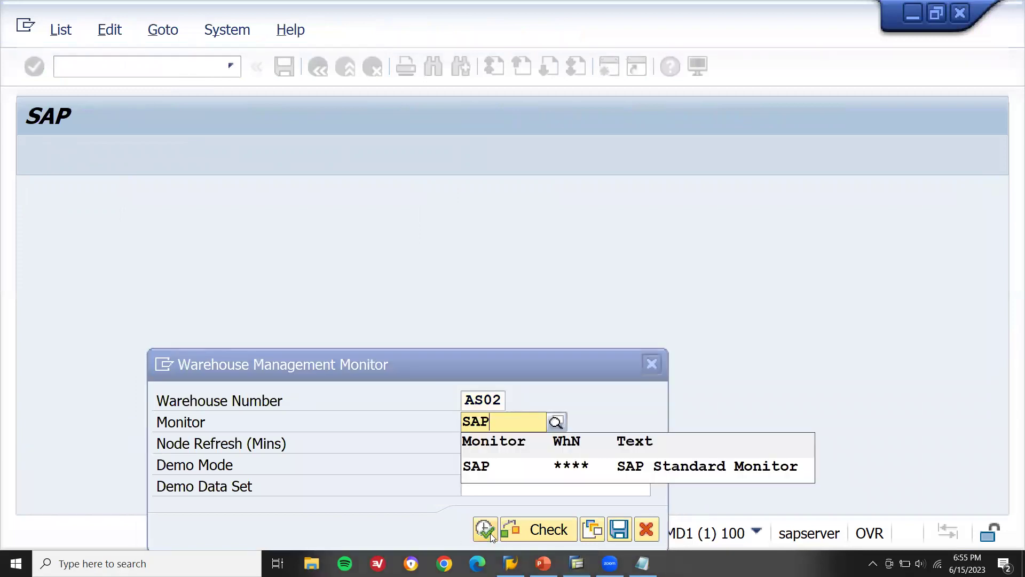
{"action": "left_click", "coordinate": [482, 471]}
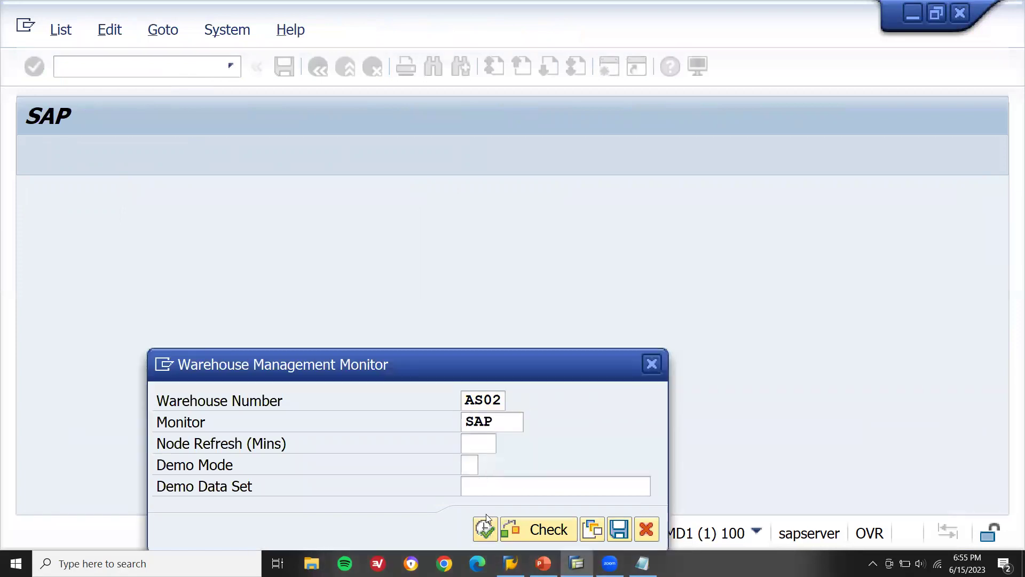
{"action": "left_click", "coordinate": [485, 529]}
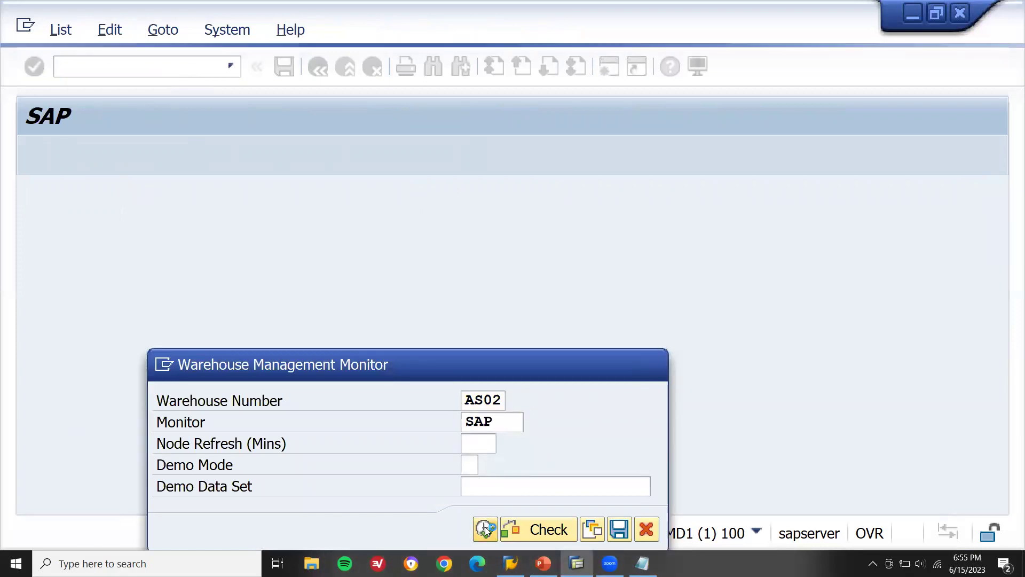
- Run the Inbound > Documents > Warehouse Task selection for warehouse task 66
{"action": "left_click_drag", "start_coordinate": [186, 264], "coordinate": [251, 272]}
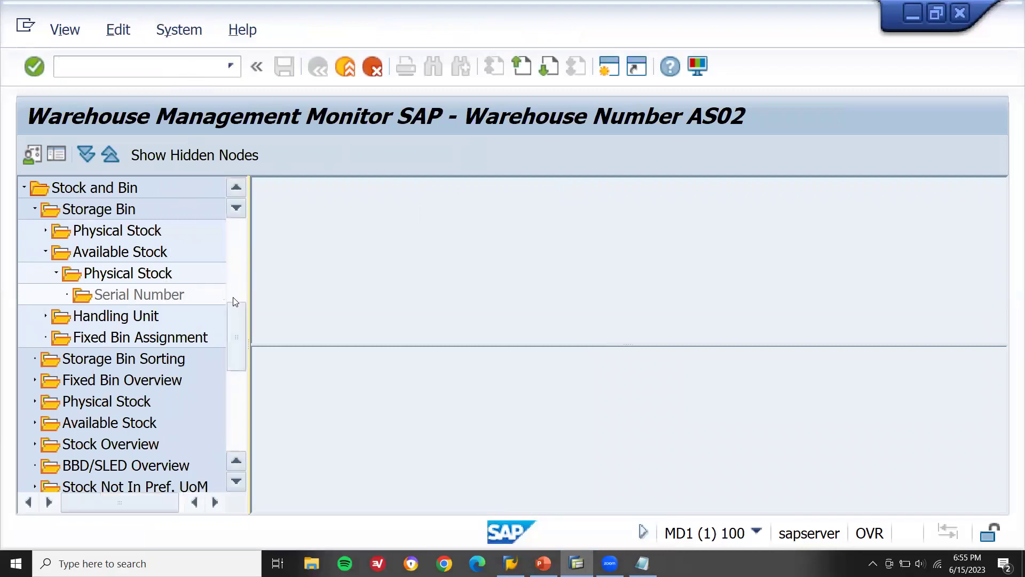
{"action": "left_click_drag", "start_coordinate": [233, 313], "coordinate": [233, 219]}
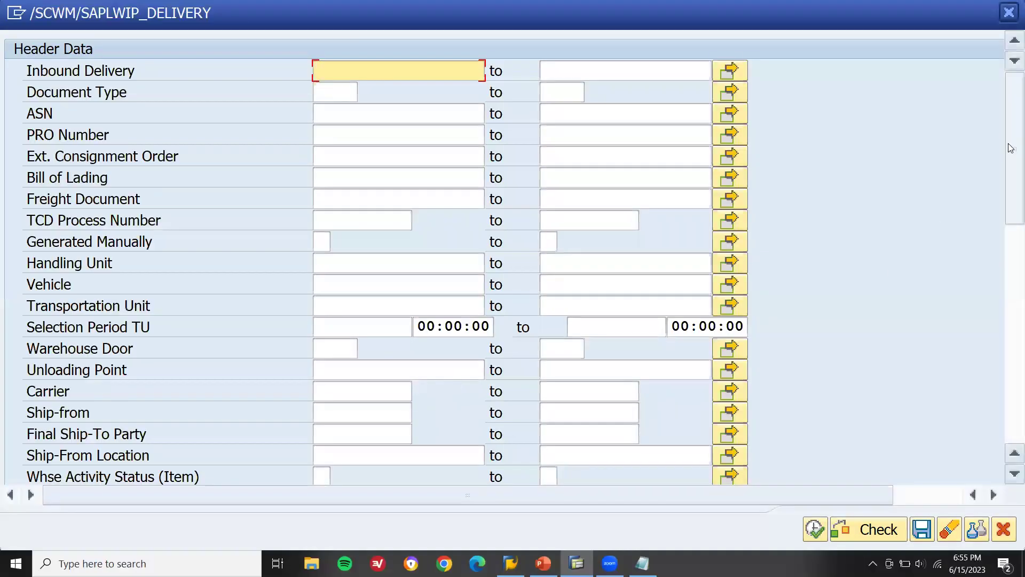
{"action": "left_click_drag", "start_coordinate": [1010, 148], "coordinate": [1011, 328]}
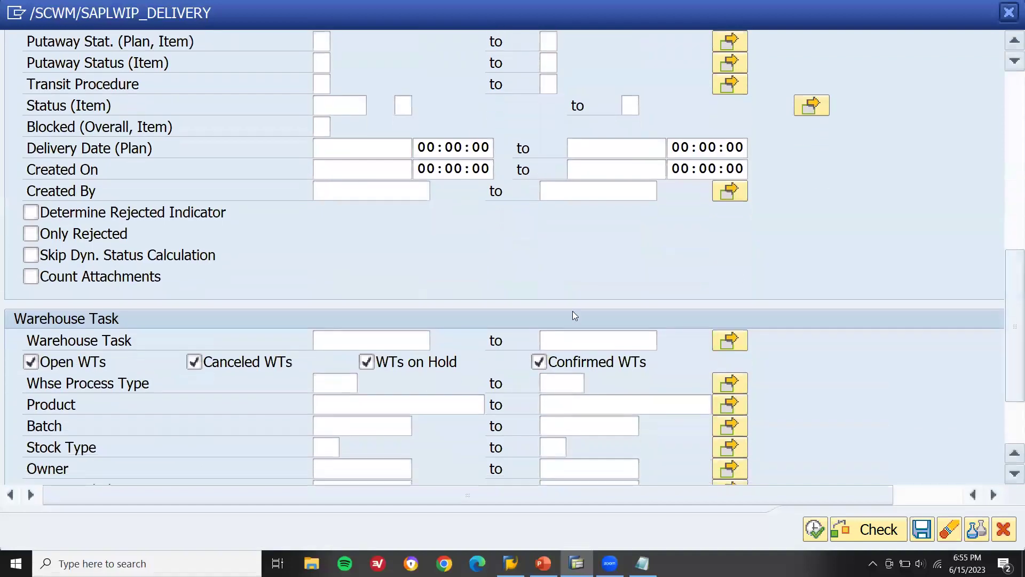
{"action": "left_click", "coordinate": [388, 346]}
{"action": "type", "text": "66"}
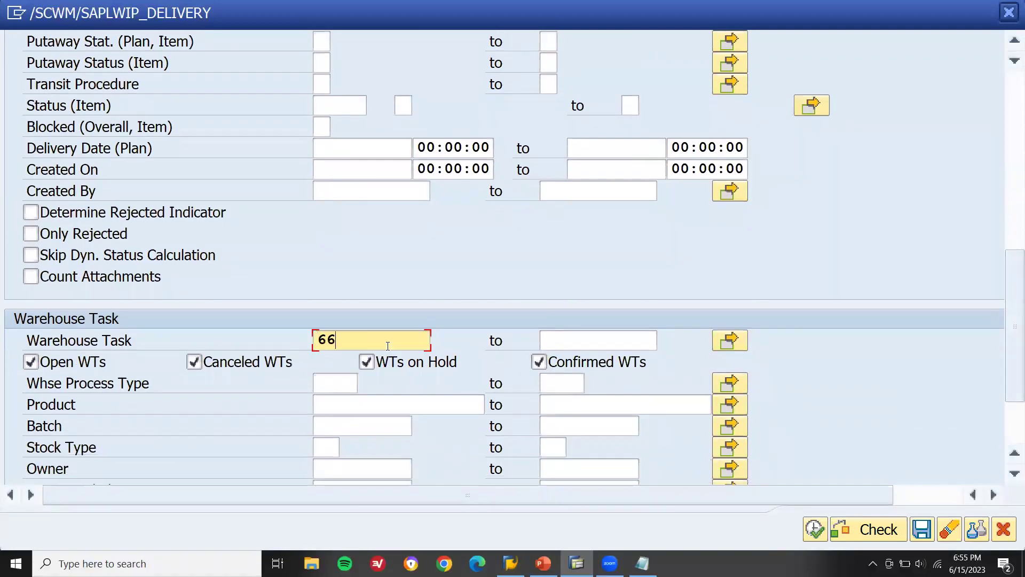
{"action": "left_click", "coordinate": [809, 529]}
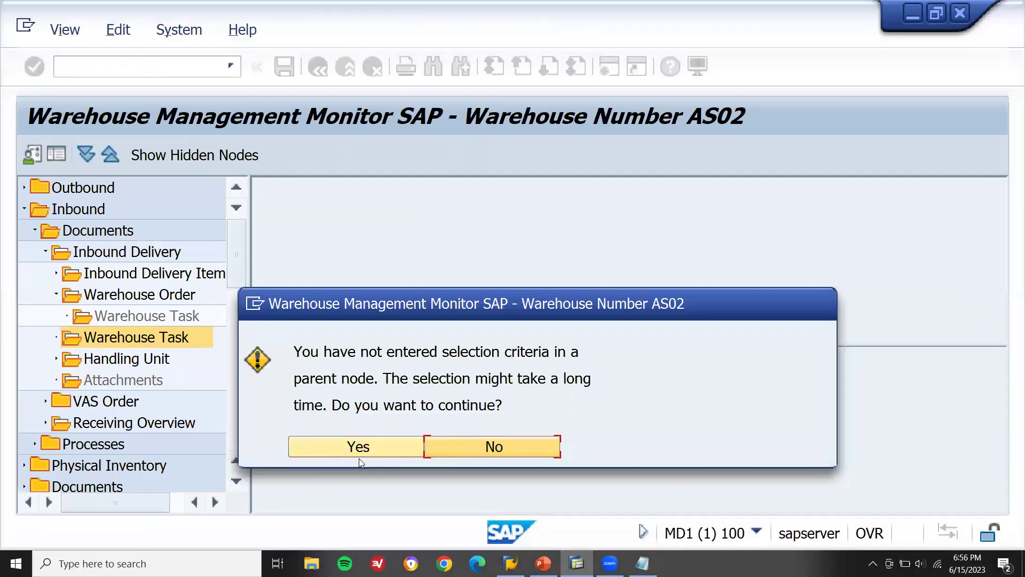
{"action": "left_click", "coordinate": [361, 446]}
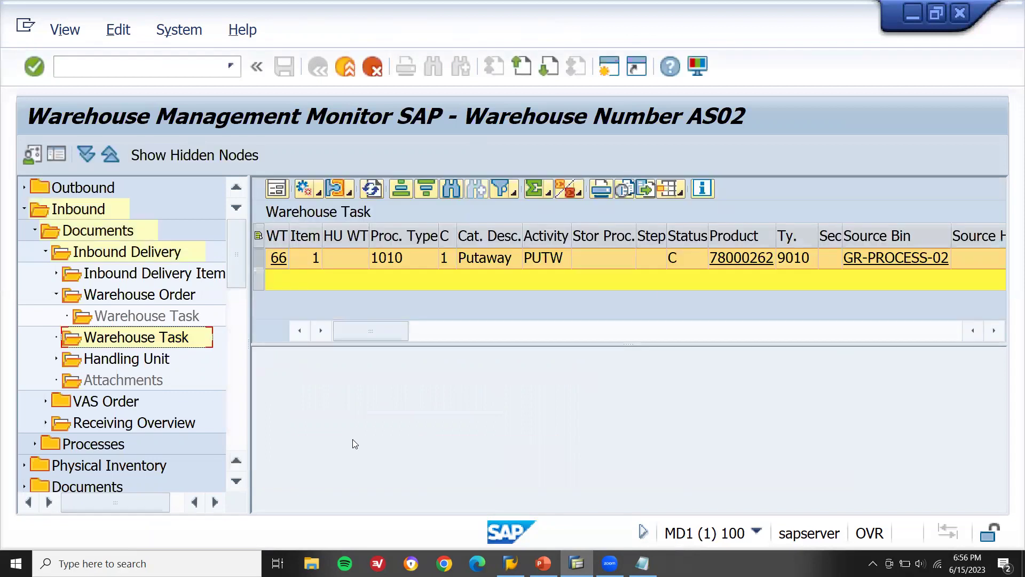
{"action": "left_click_drag", "start_coordinate": [402, 330], "coordinate": [497, 332]}
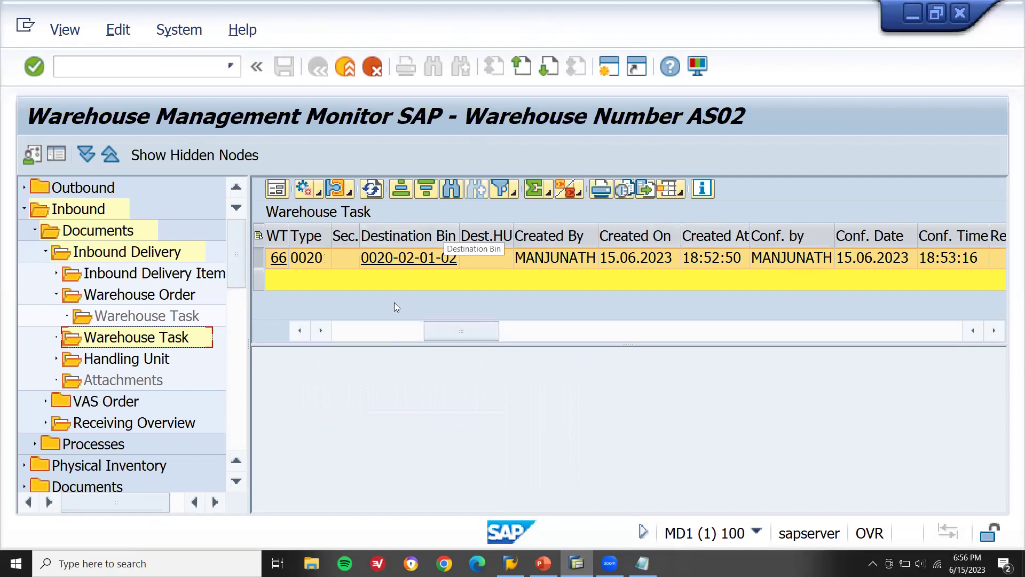
{"action": "left_click", "coordinate": [298, 330]}
{"action": "left_click", "coordinate": [298, 330]}
{"action": "left_click", "coordinate": [298, 330]}
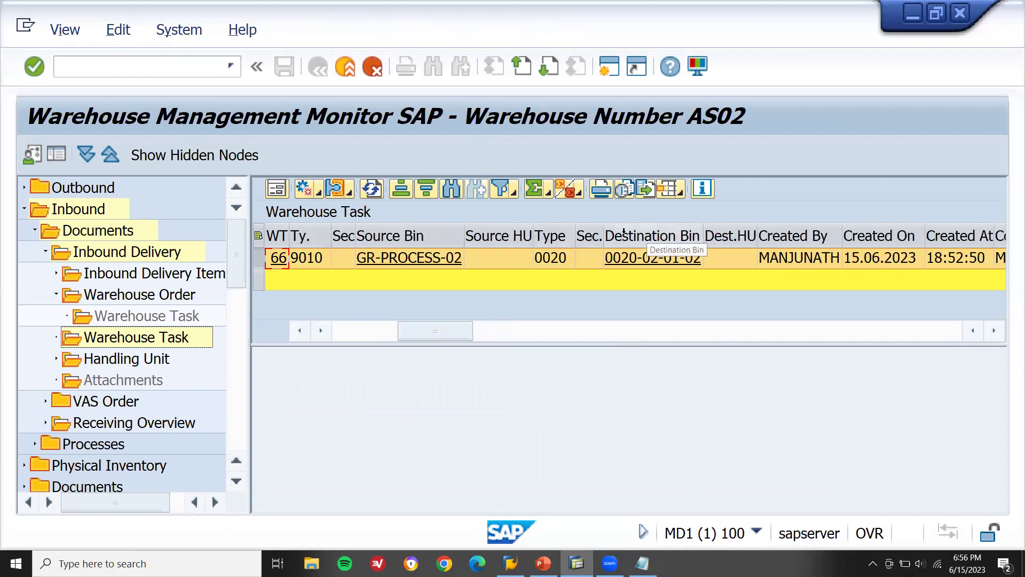
{"action": "left_click", "coordinate": [433, 238]}
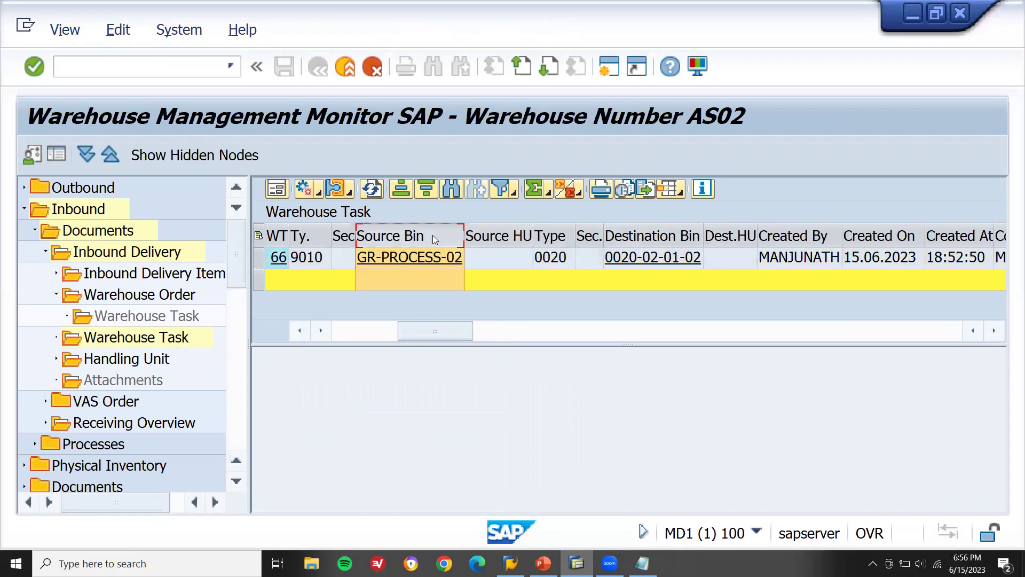
{"action": "left_click", "coordinate": [674, 238]}
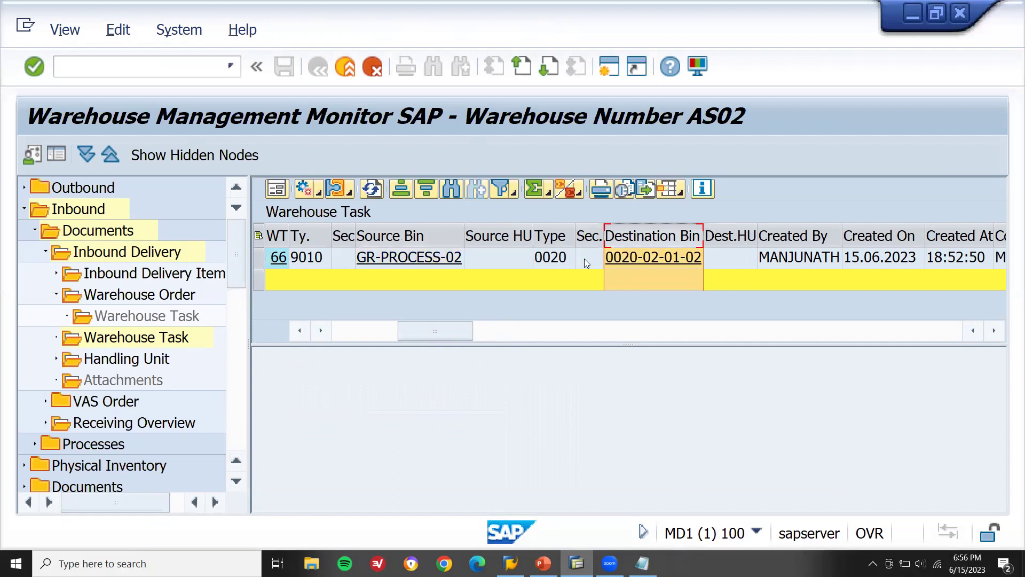